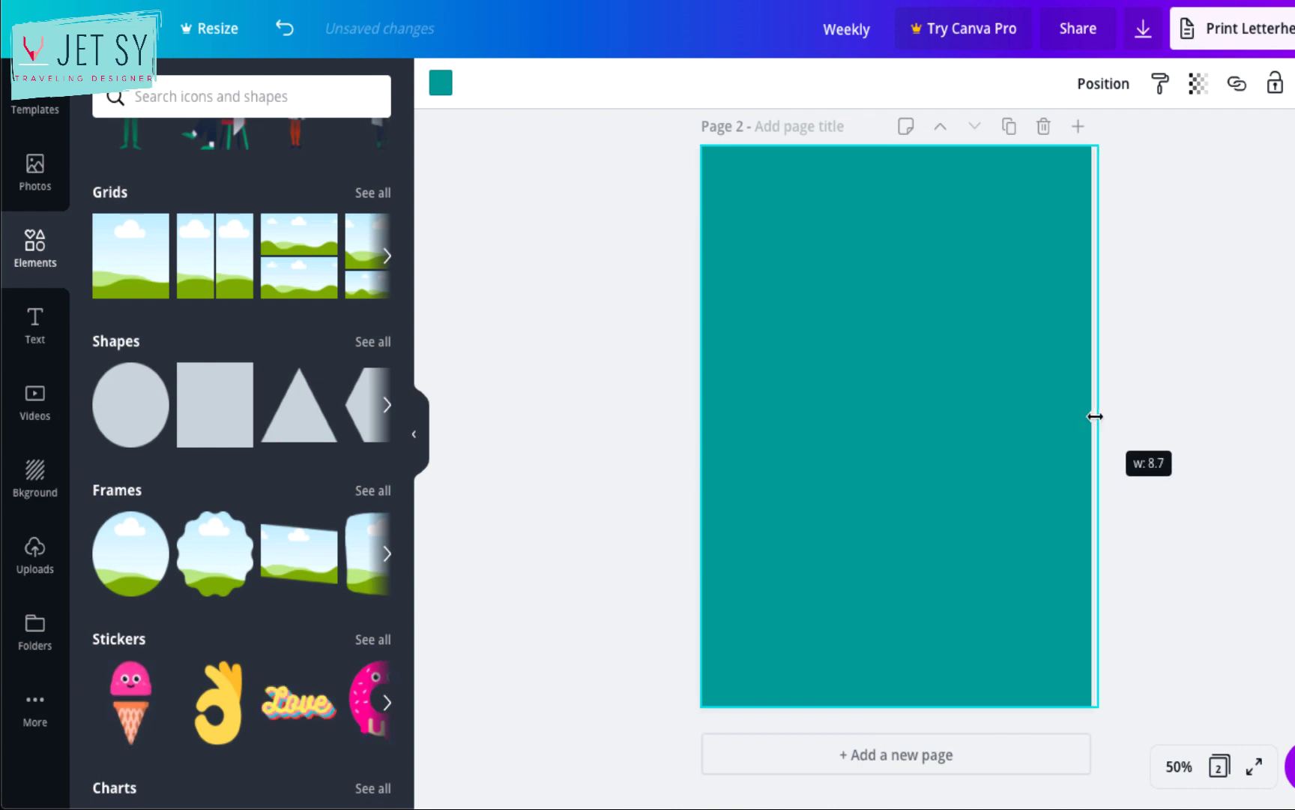
# Set the transparency of the teal rectangle covering page 2 to 11
pyautogui.click(1198, 84)
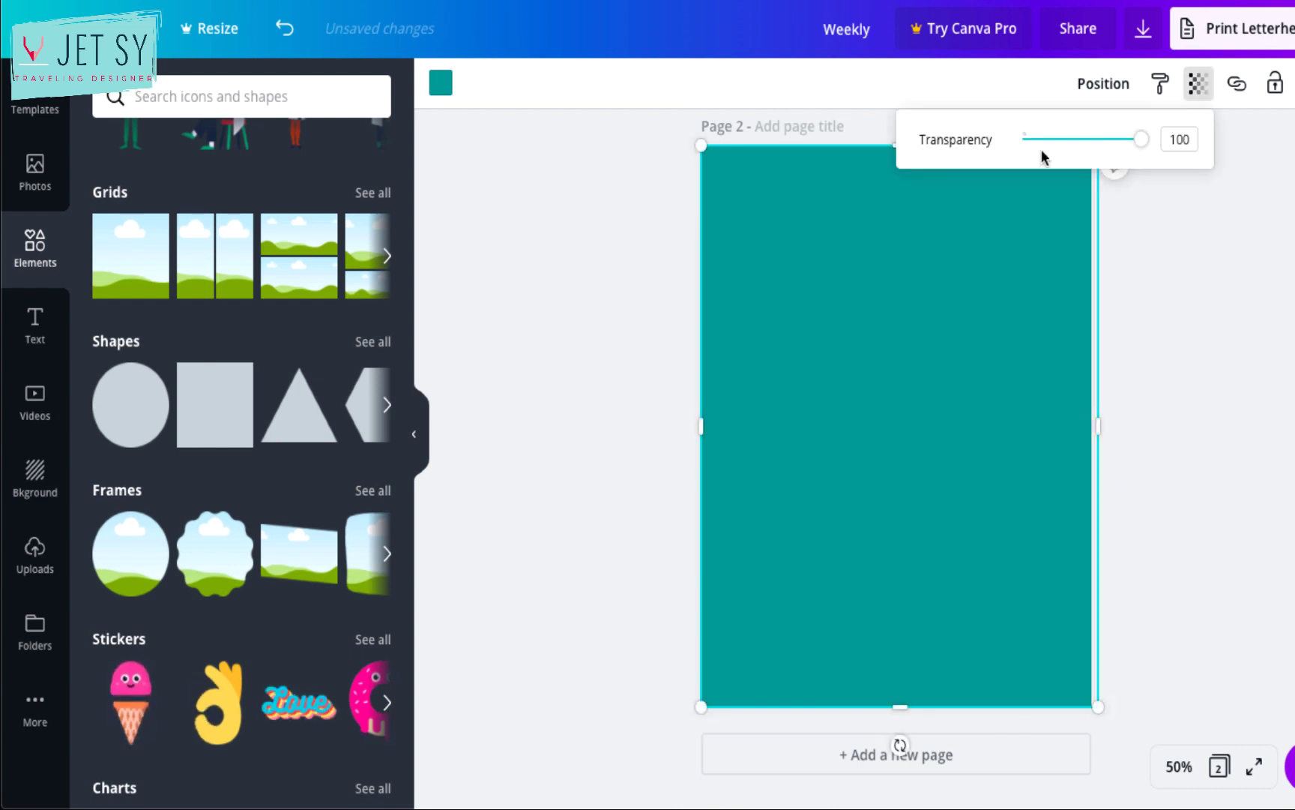
pyautogui.click(1034, 142)
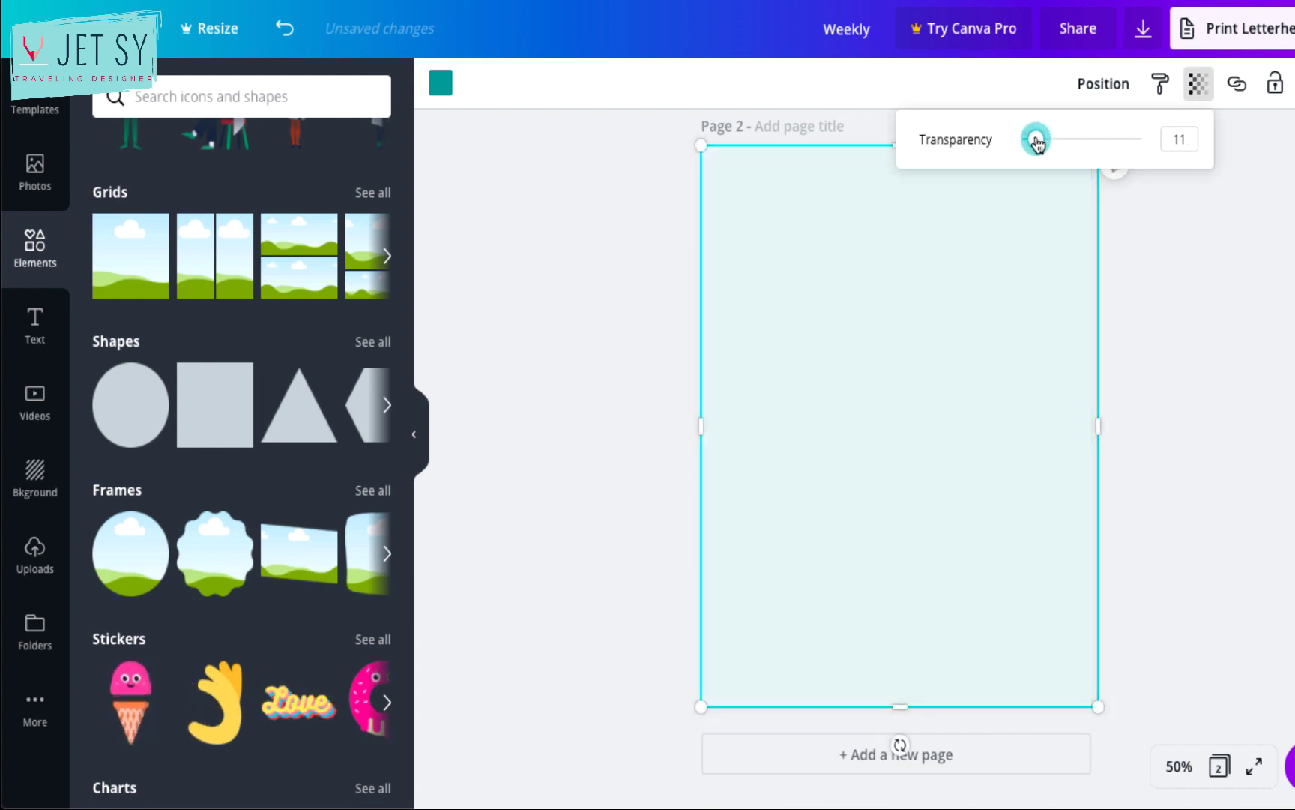
pyautogui.click(1176, 286)
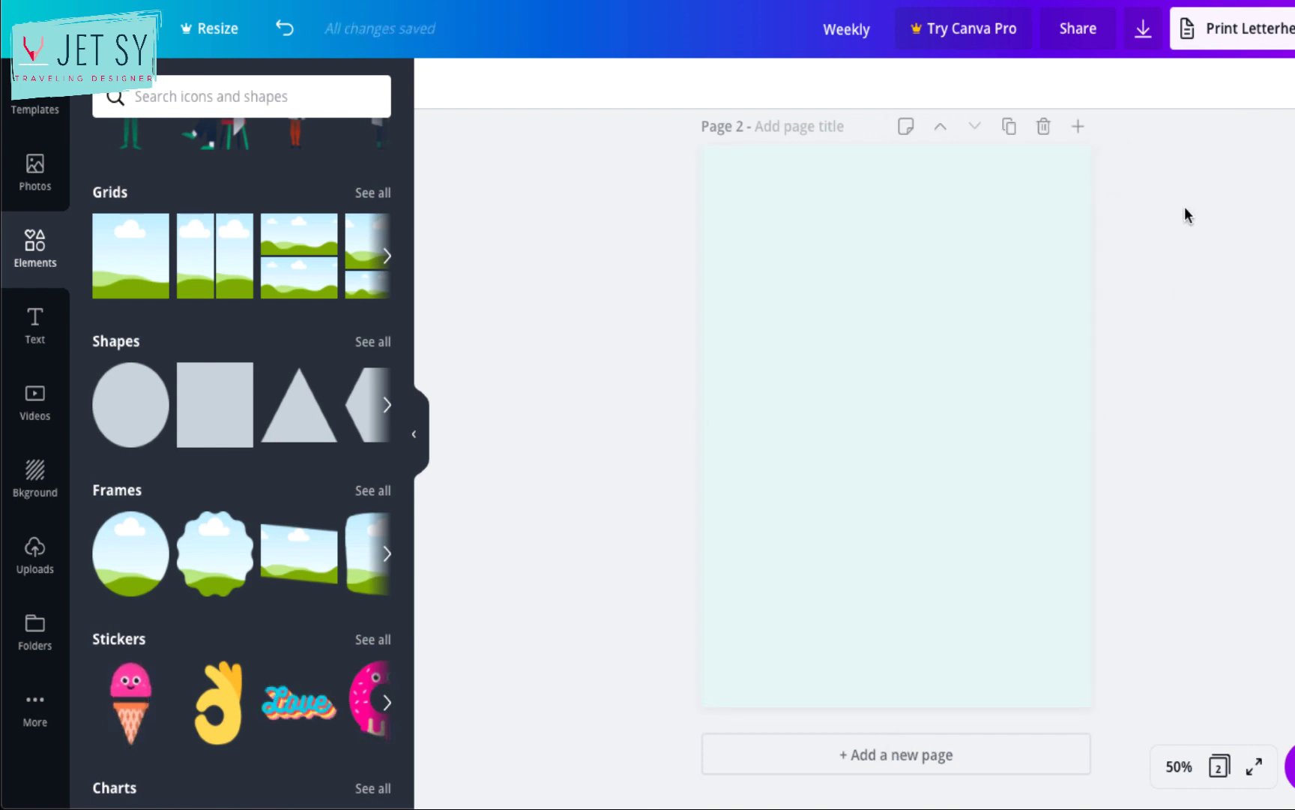
# Insert the uploaded L-shaped button border, place it in the page's bottom-left corner, and put a duplicate near the top-right corner
pyautogui.click(30, 563)
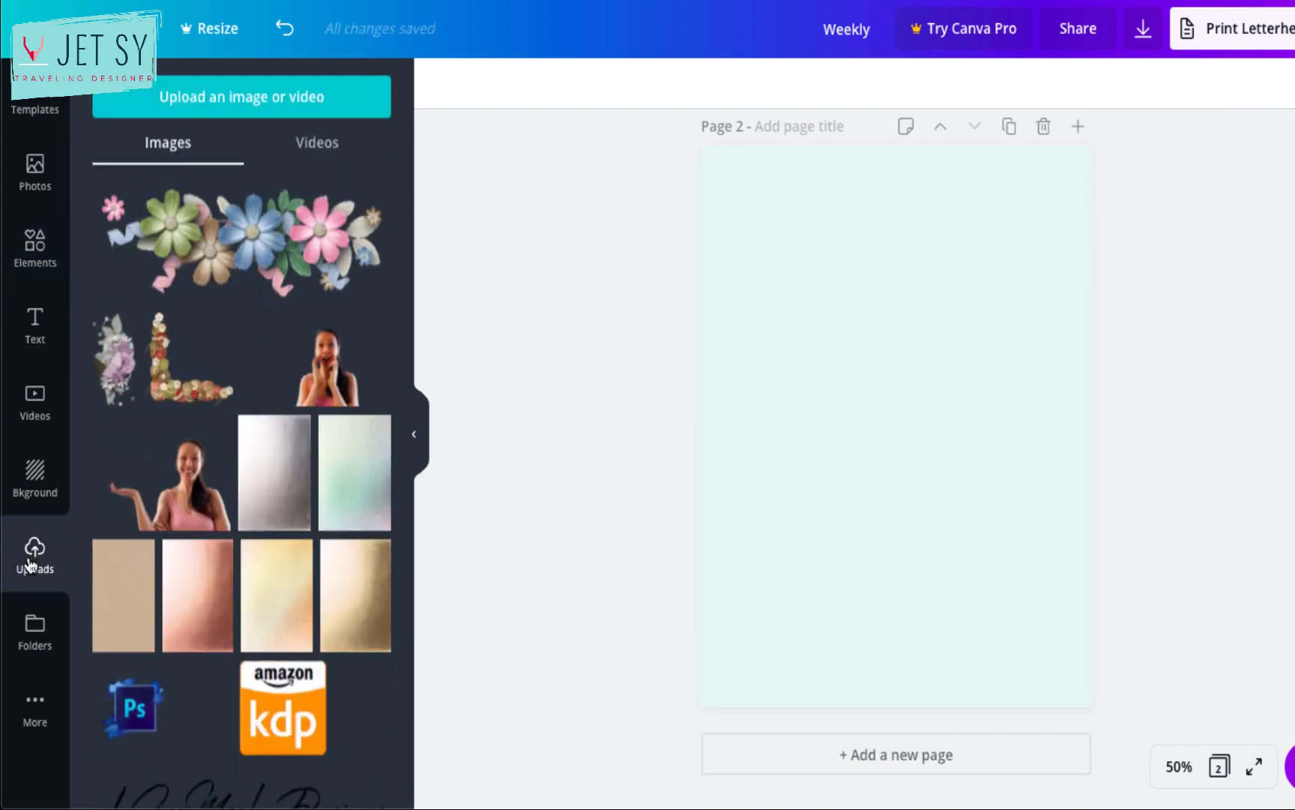
pyautogui.click(187, 375)
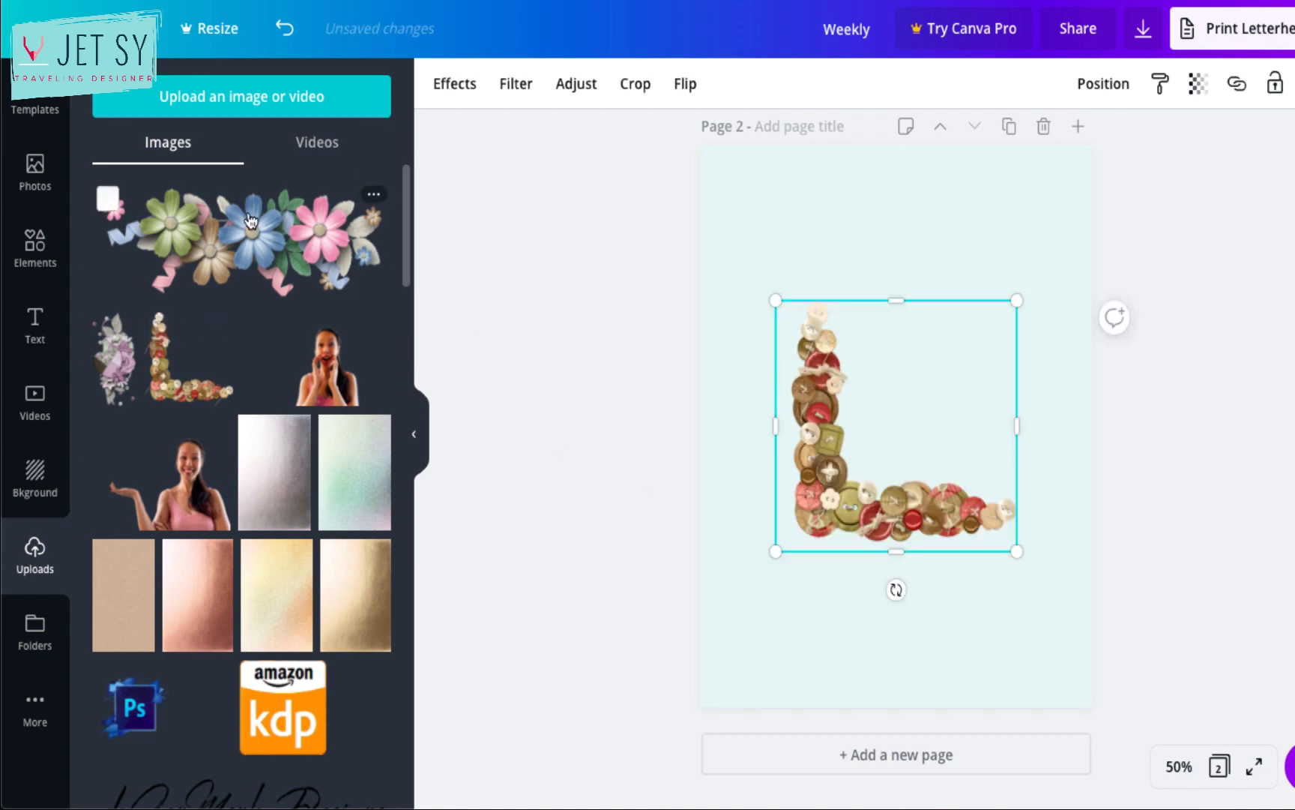
pyautogui.click(34, 245)
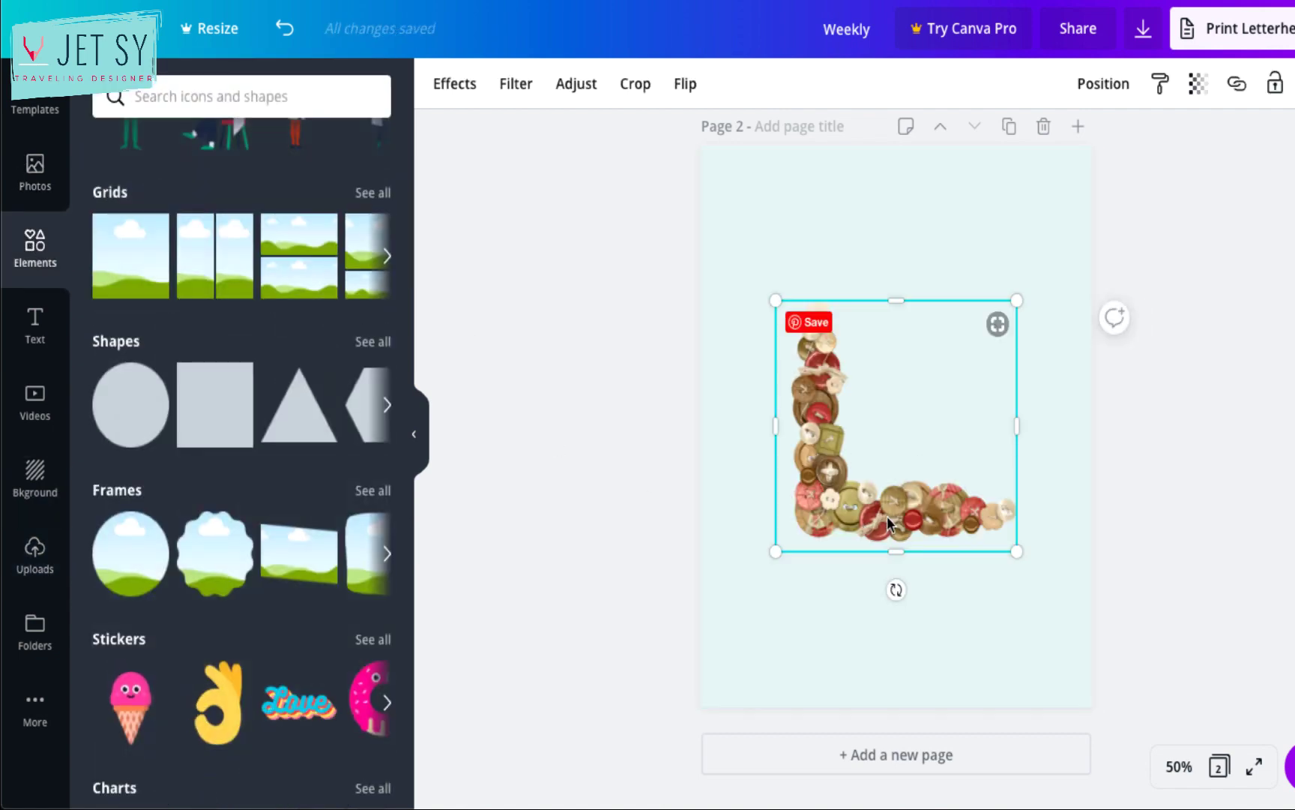
pyautogui.moveTo(890, 509); pyautogui.dragTo(934, 341)
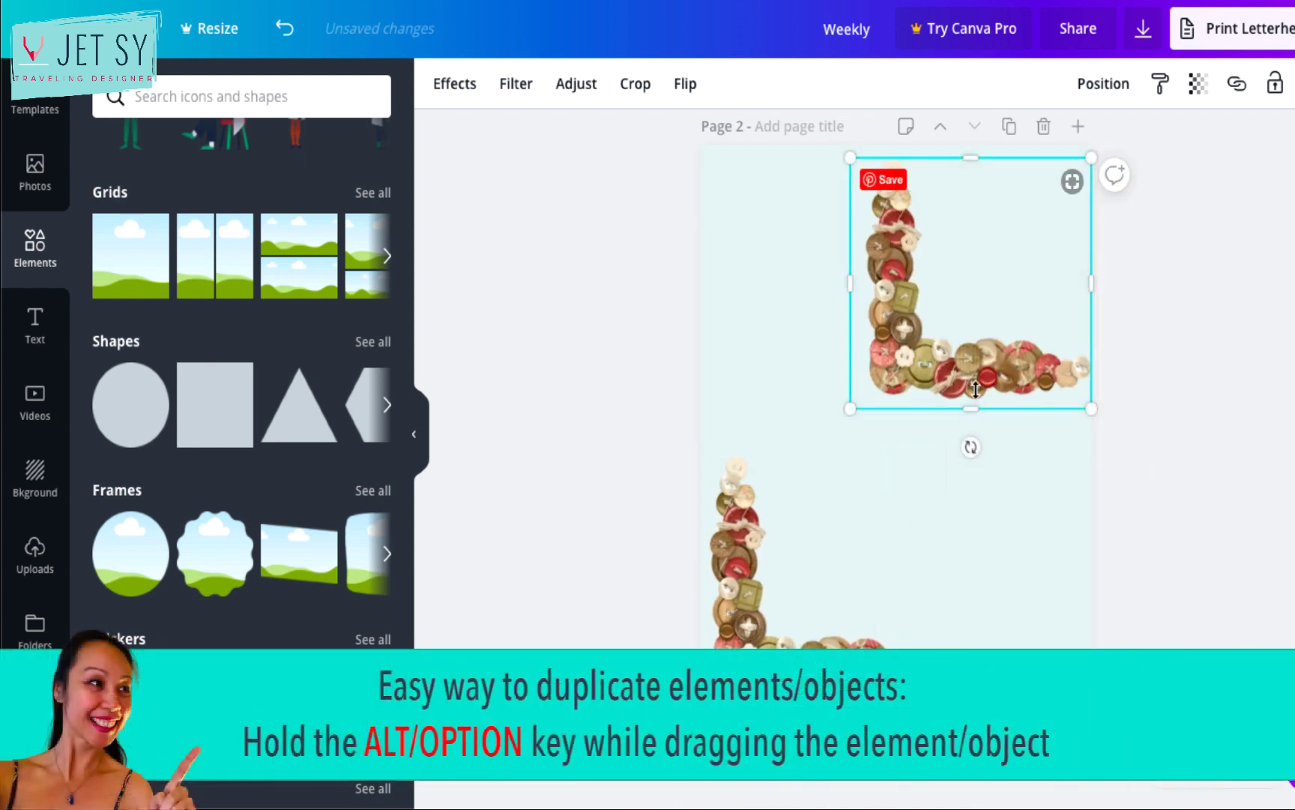
# Rotate the duplicated button border 180° and fit it into the page's top-right corner
pyautogui.moveTo(970, 447); pyautogui.dragTo(972, 141)
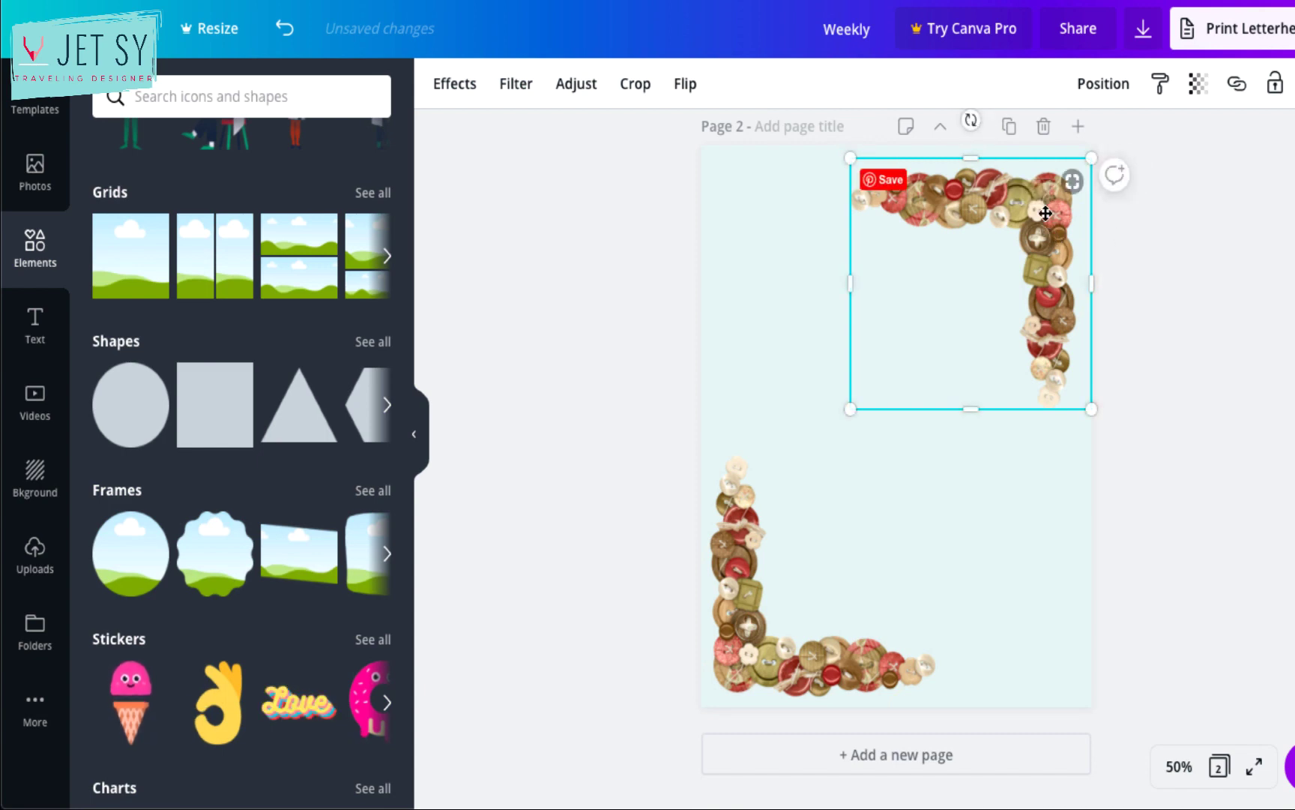
pyautogui.moveTo(1046, 214); pyautogui.dragTo(1053, 203)
pyautogui.click(1194, 277)
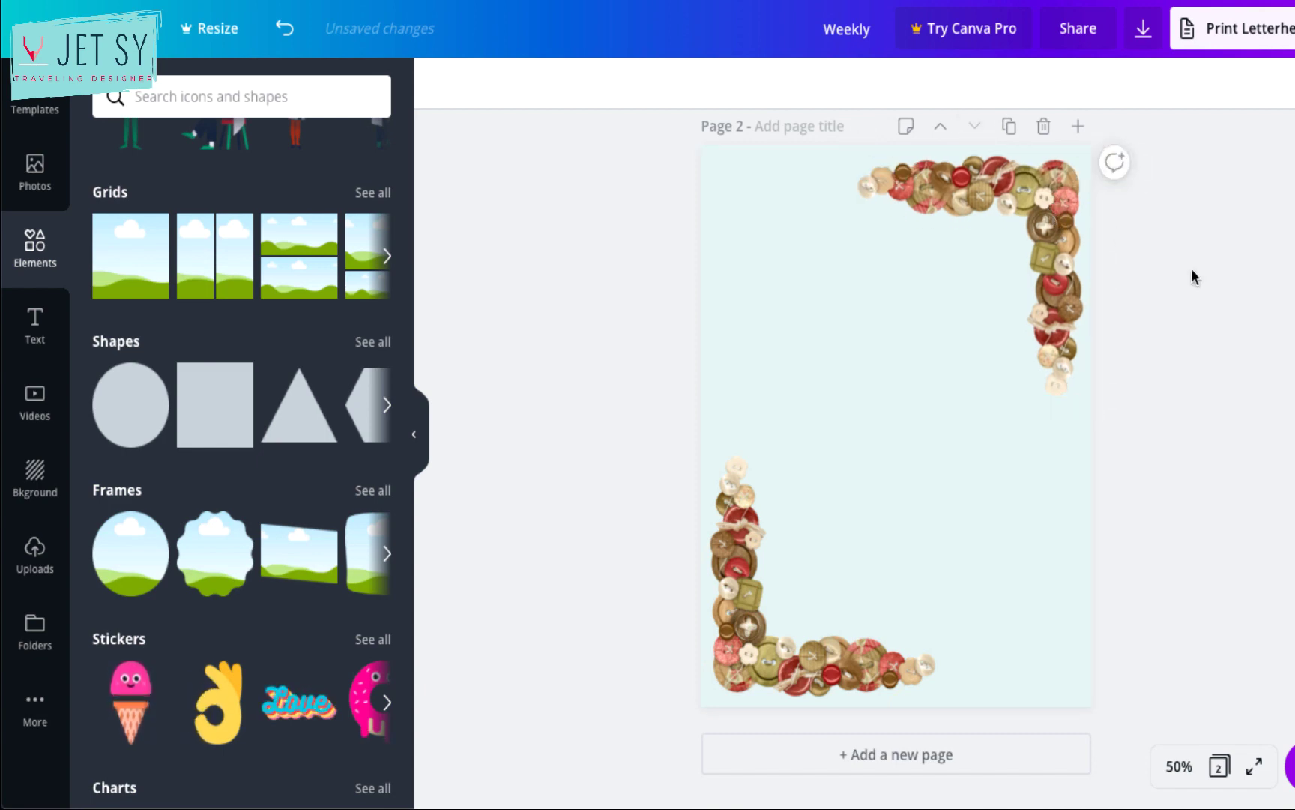
# Insert the "Cheers to the new year" text combination on the page and ungroup it
pyautogui.click(34, 338)
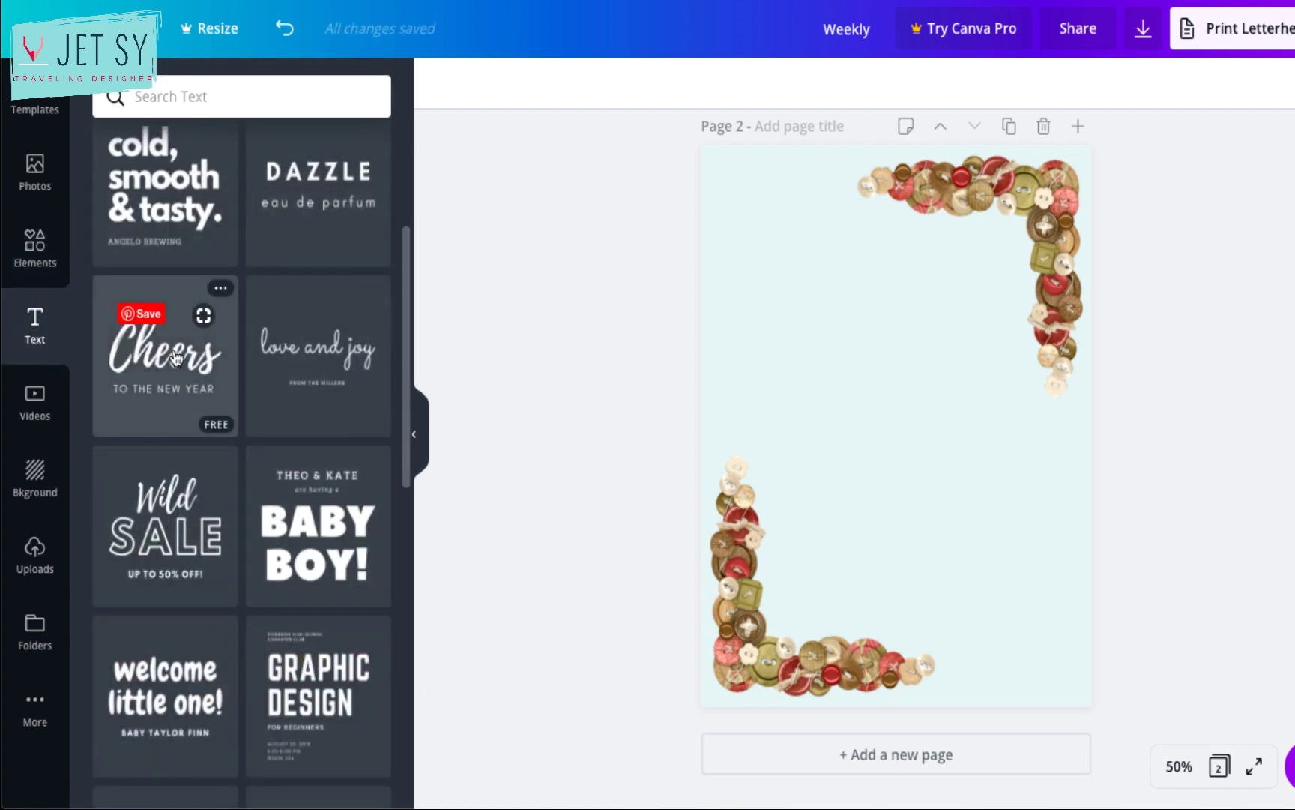
pyautogui.click(174, 358)
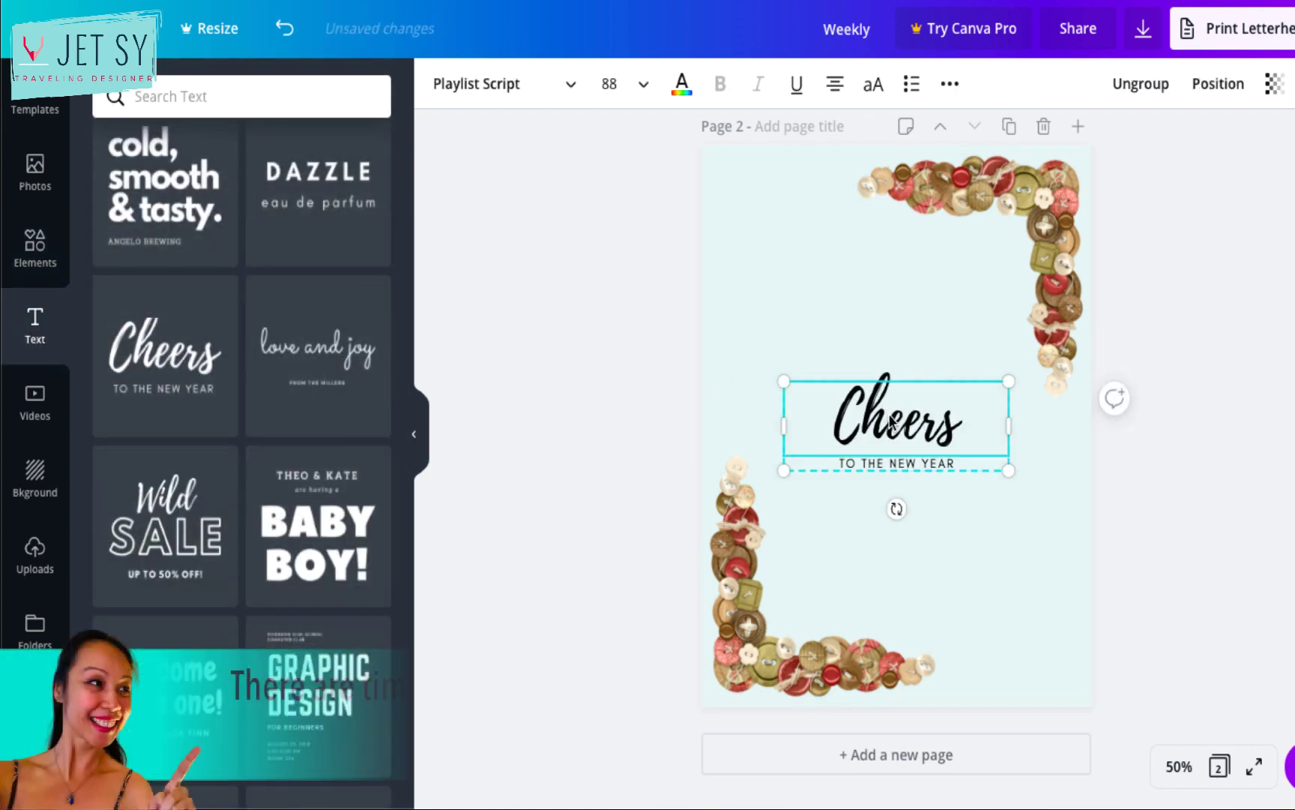
pyautogui.click(1148, 83)
pyautogui.click(1224, 435)
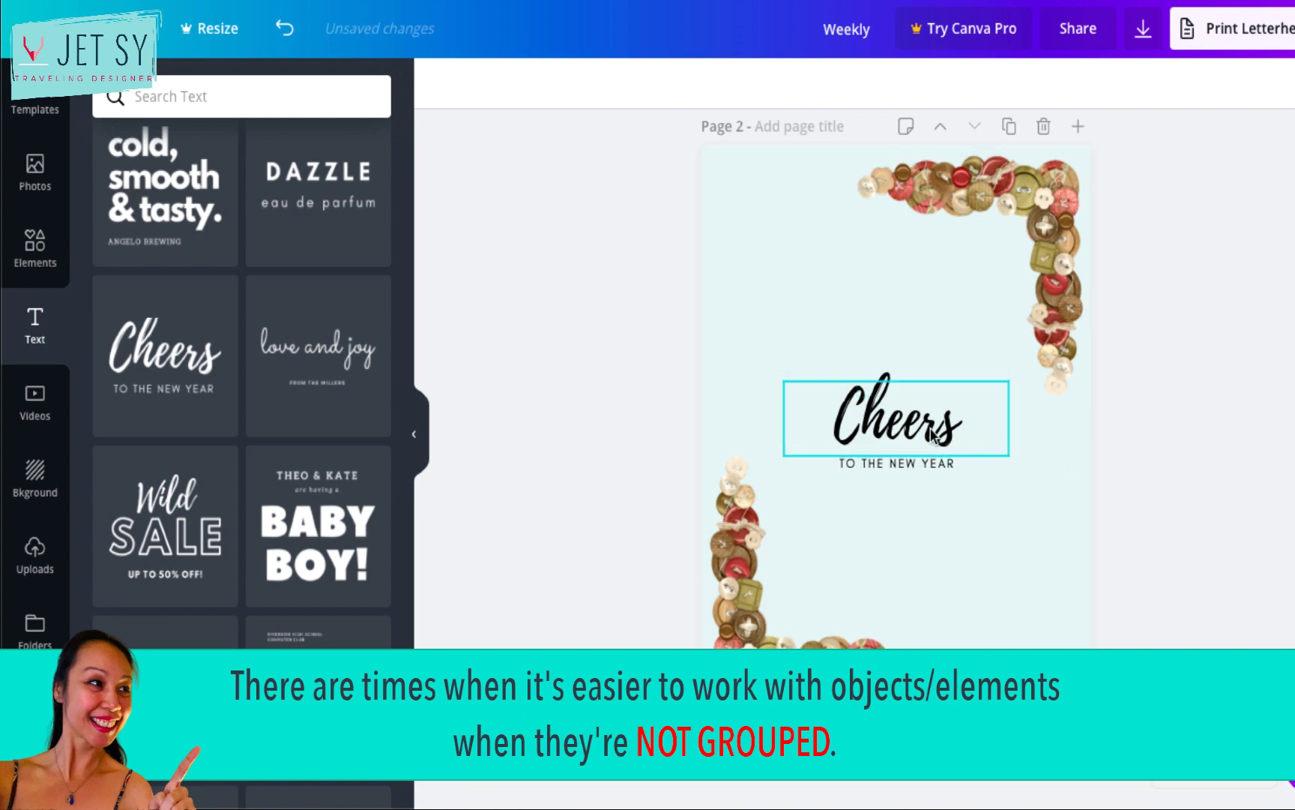
# Replace the script heading "Cheers" with "Weekly"
pyautogui.doubleClick(930, 429)
pyautogui.write('WEEKLY')
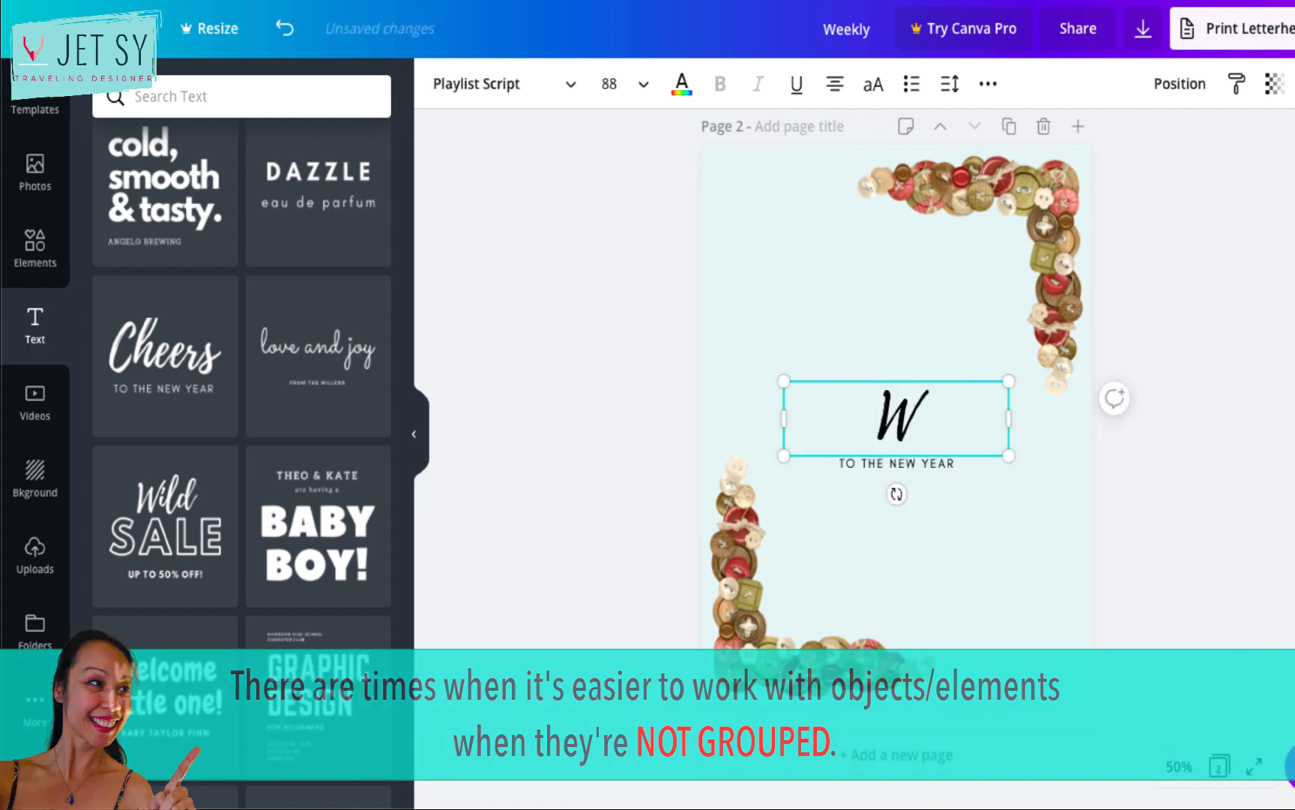
pyautogui.press('BackSpace')
pyautogui.press('BackSpace')
pyautogui.press('BackSpace')
pyautogui.press('BackSpace')
pyautogui.press('BackSpace')
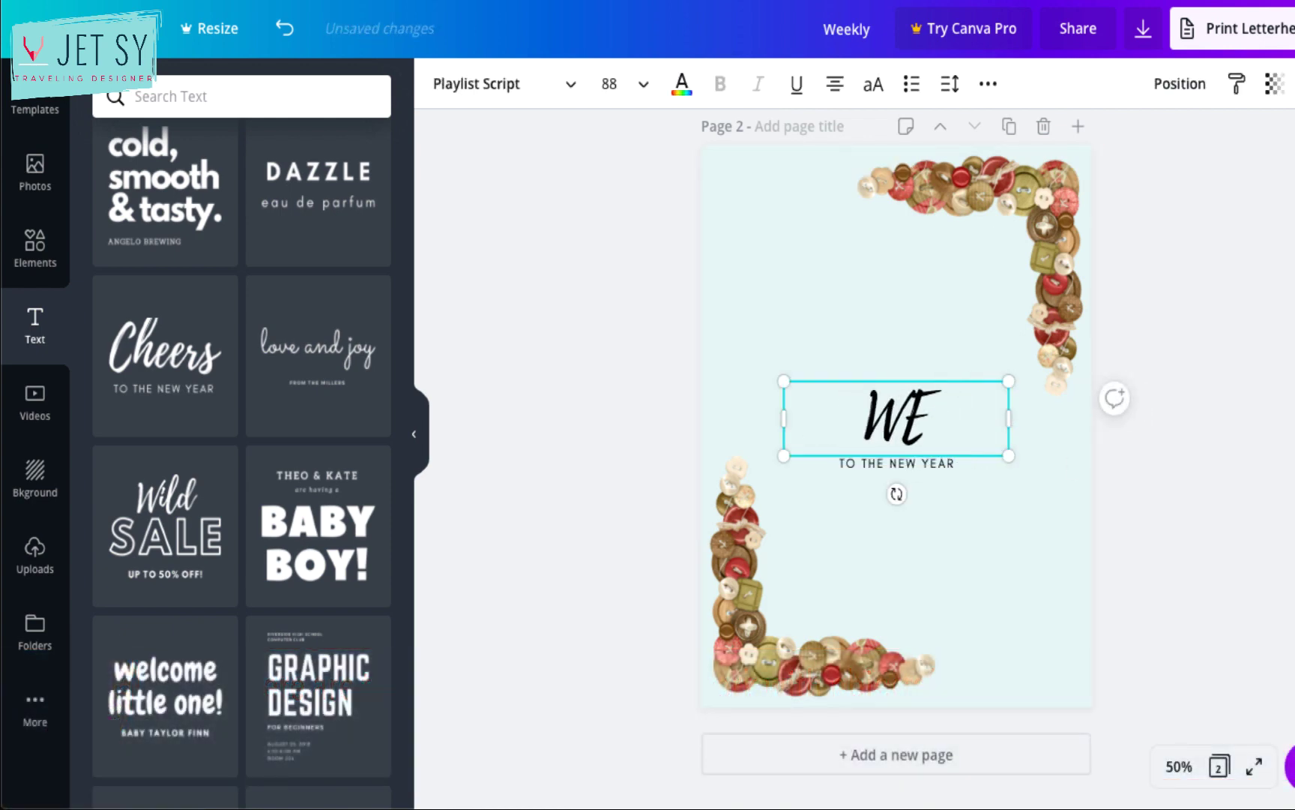
pyautogui.write('eekly')
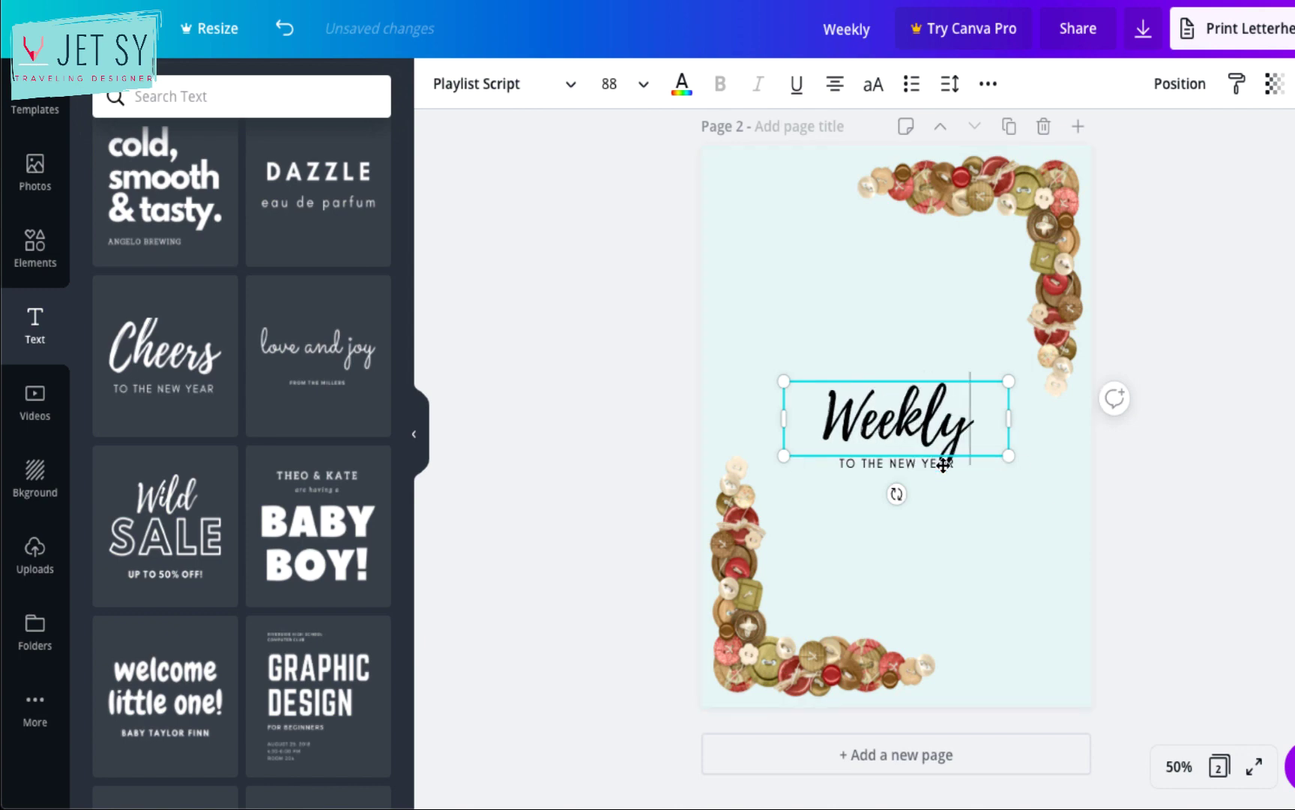
# Replace the "TO THE NEW YEAR" line with "SCHEDULE" and left-align it
pyautogui.click(975, 480)
pyautogui.click(941, 463)
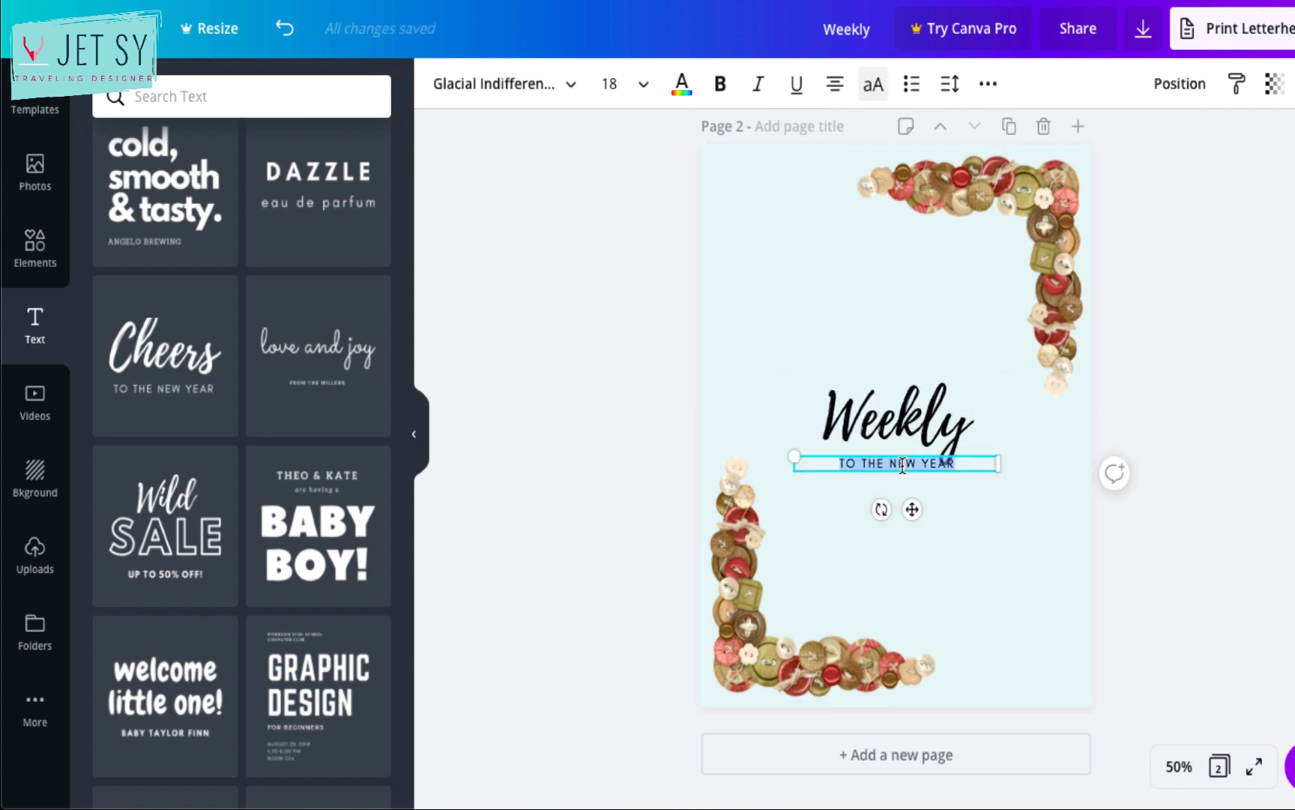
pyautogui.write('SCHEDULE')
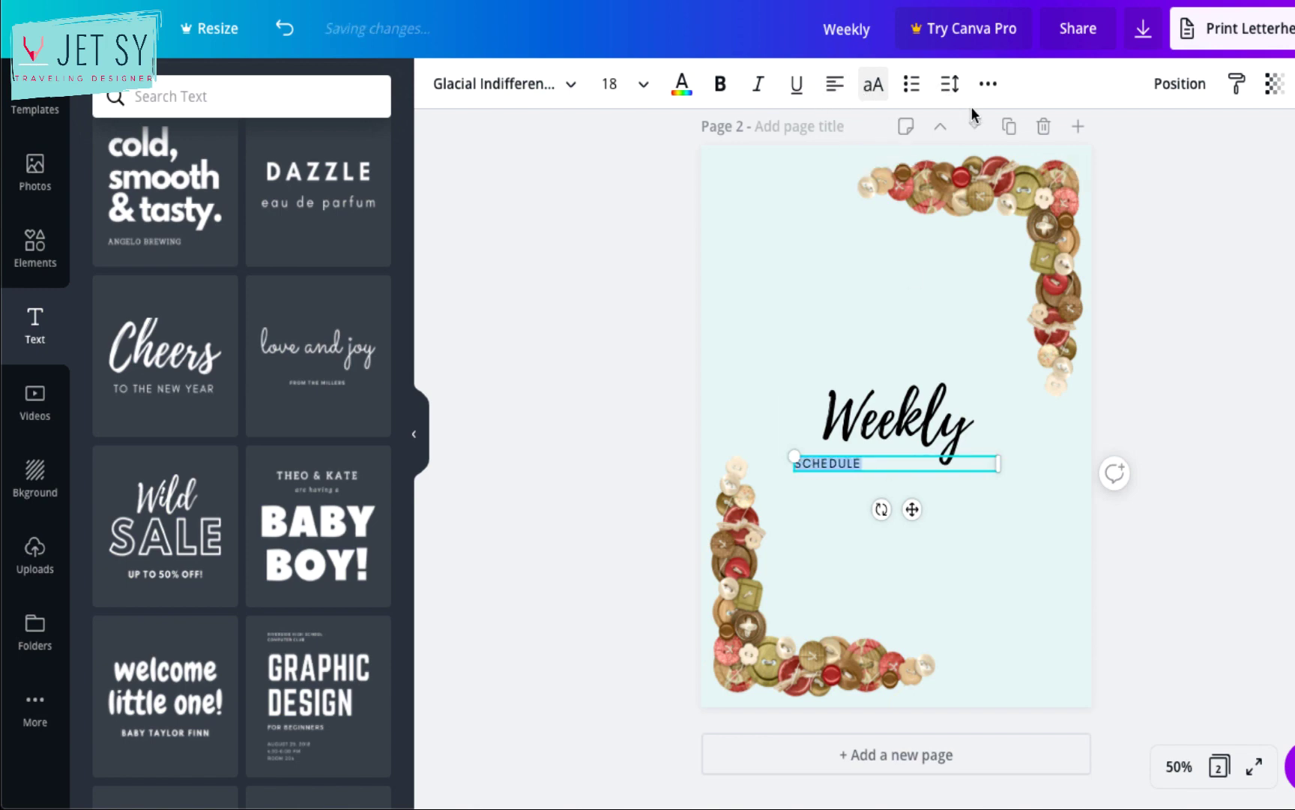
# Set the letter spacing of the SCHEDULE text to 500 and make it bold
pyautogui.click(952, 89)
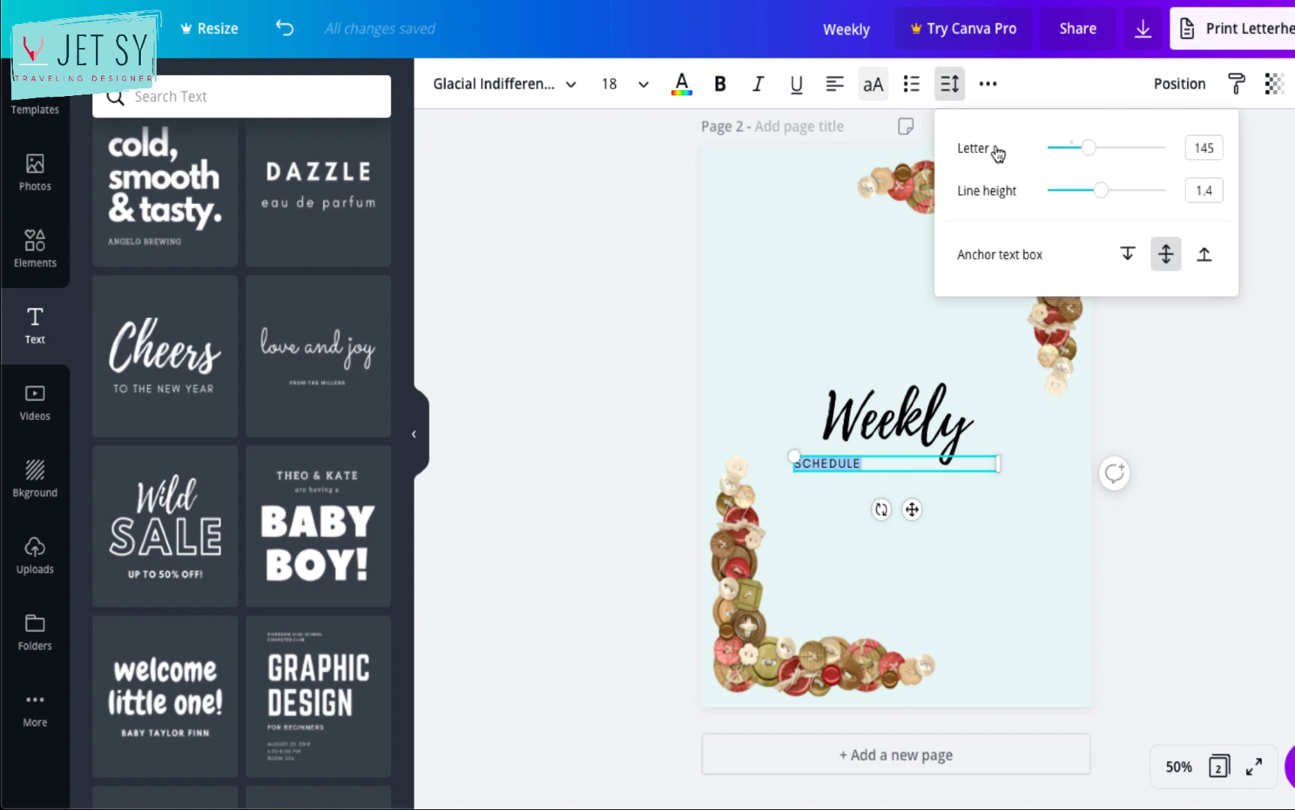
pyautogui.moveTo(1090, 148); pyautogui.dragTo(1113, 149)
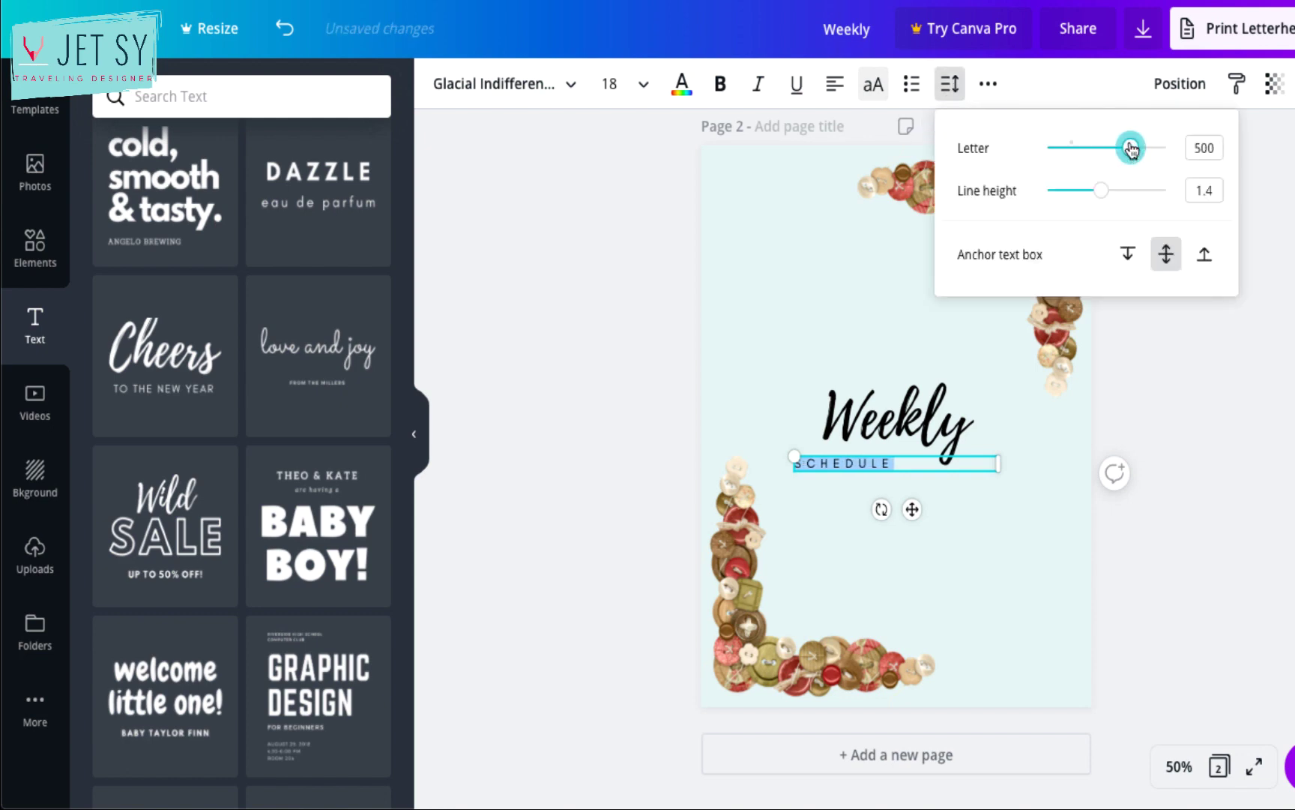
pyautogui.click(723, 85)
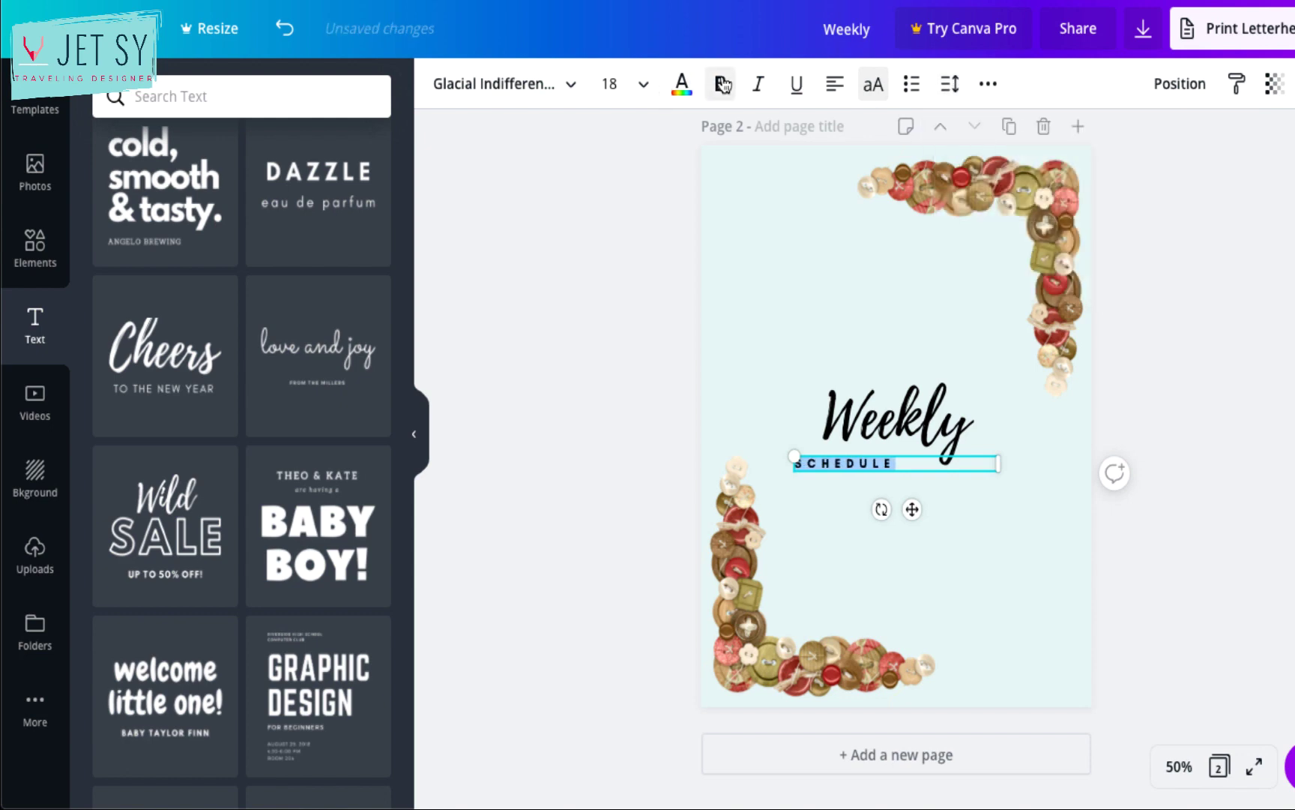
# Move the Weekly heading to the page's top-left corner and color it with the rust-red document color
pyautogui.moveTo(849, 391); pyautogui.dragTo(787, 199)
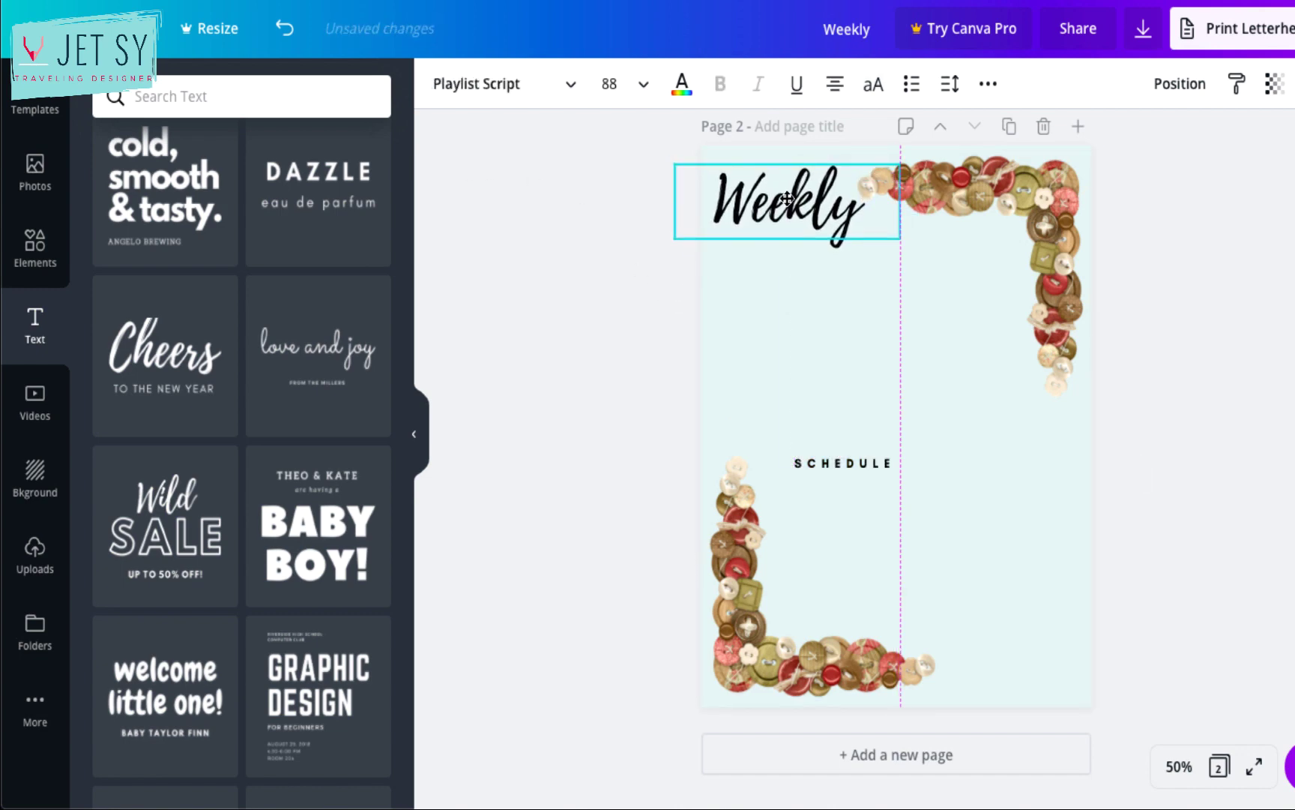
pyautogui.doubleClick(837, 217)
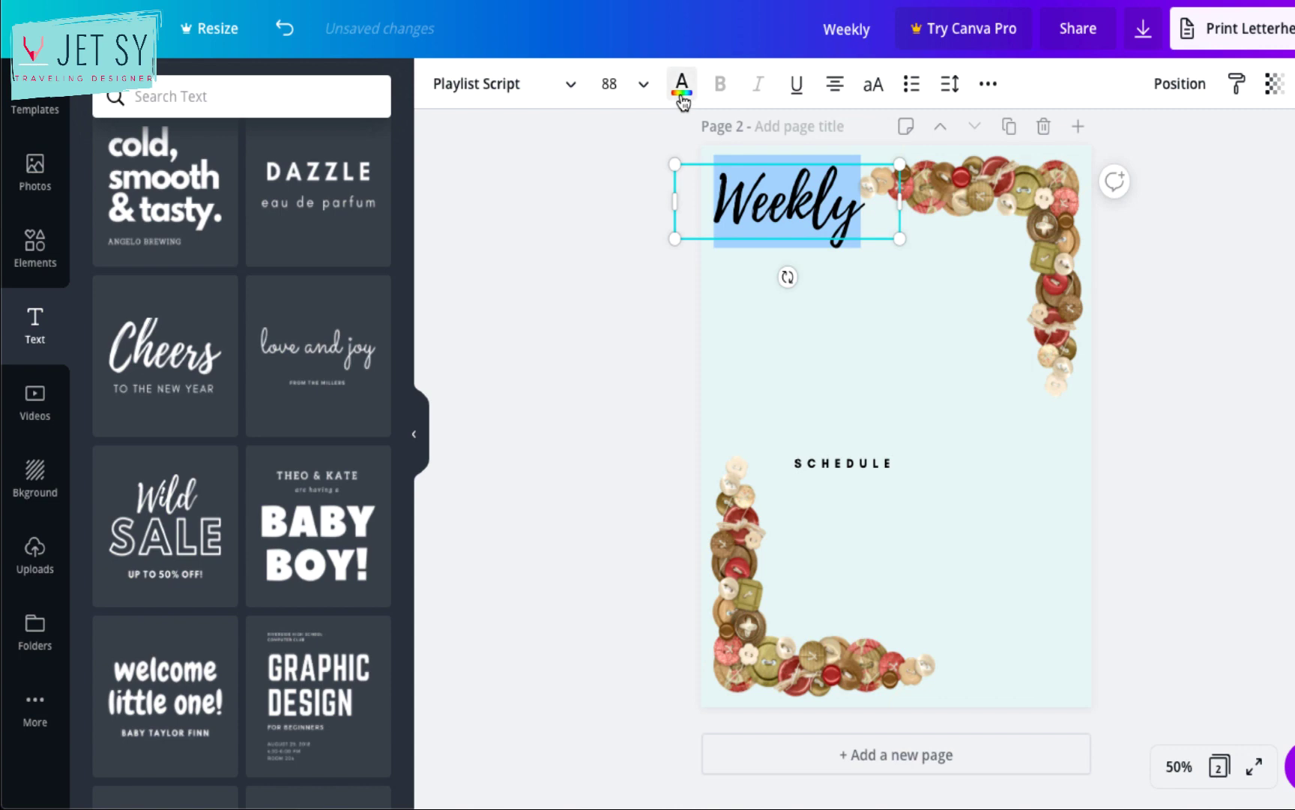
pyautogui.click(681, 96)
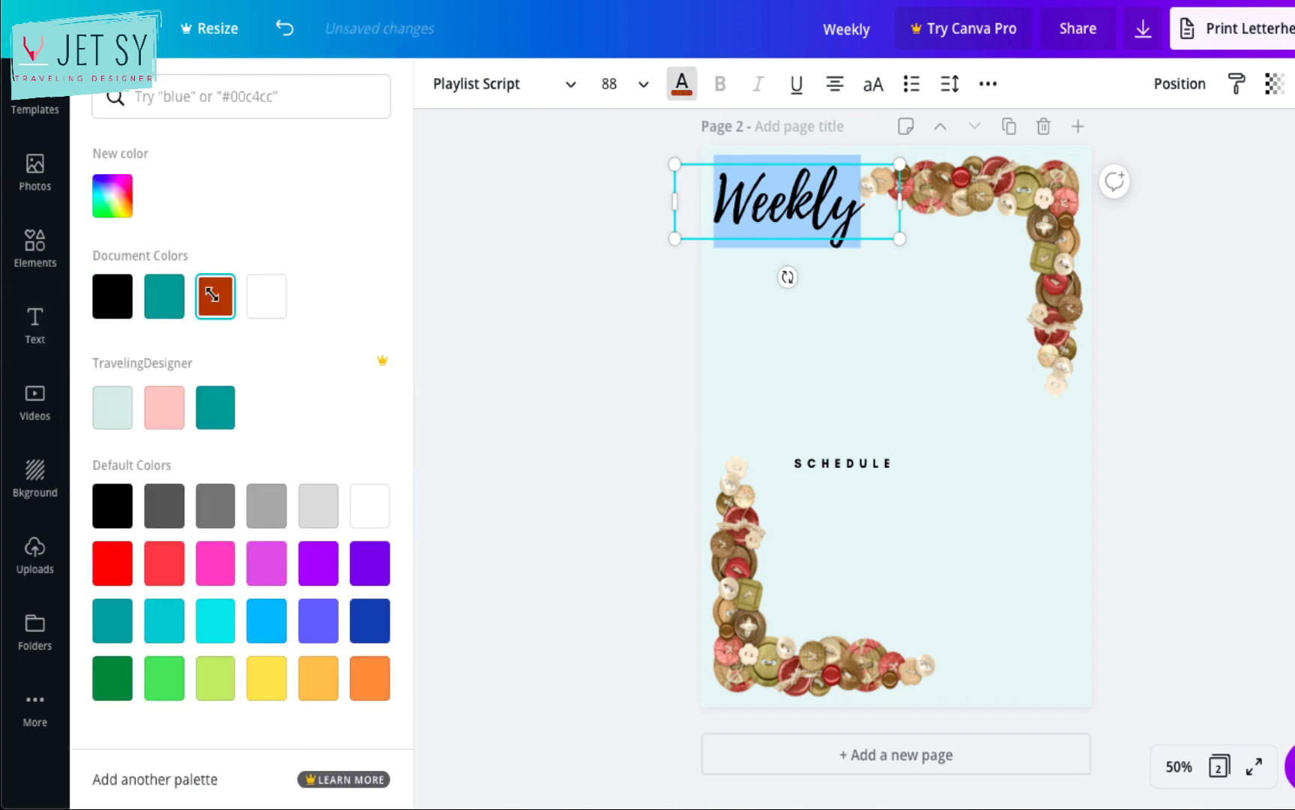
# Move the SCHEDULE text directly beneath the Weekly heading, aligned with the heading's left edge
pyautogui.click(853, 468)
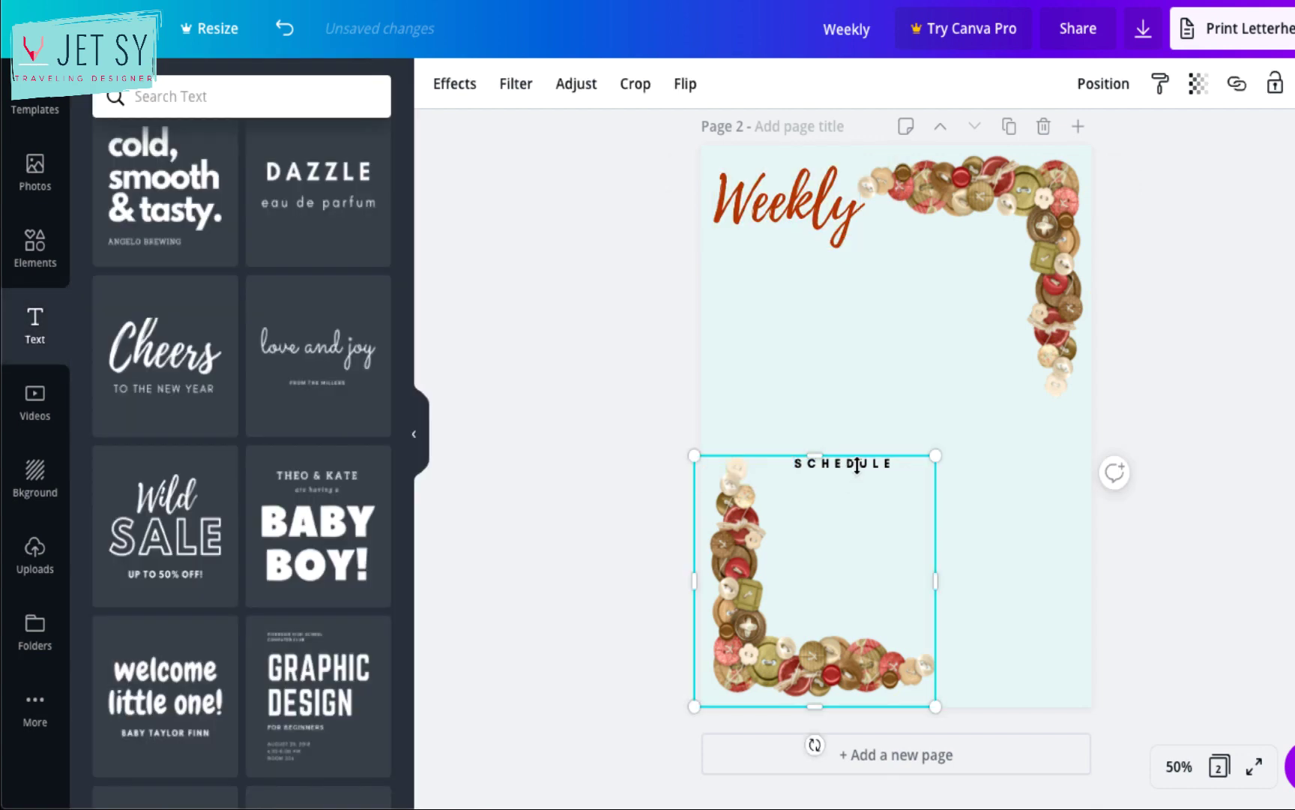
pyautogui.click(1063, 457)
pyautogui.moveTo(847, 465); pyautogui.dragTo(766, 246)
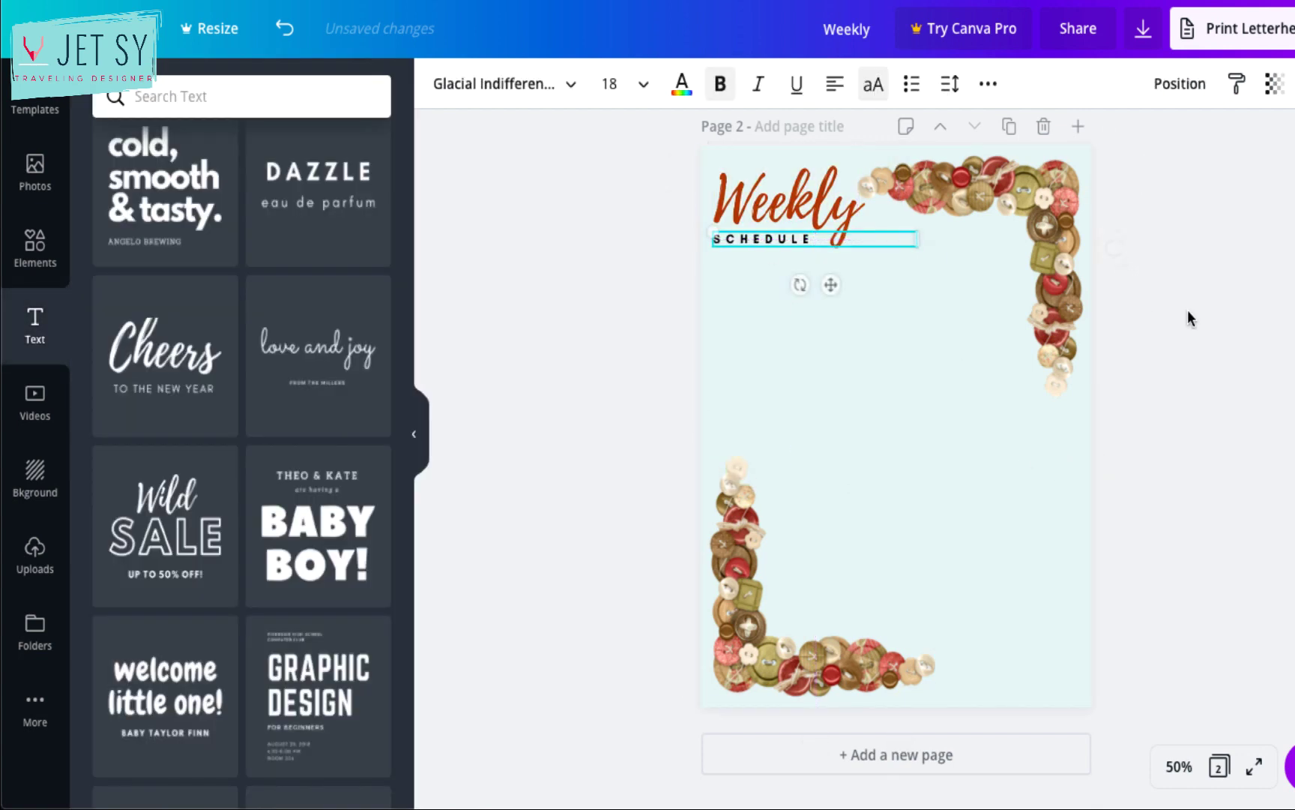
pyautogui.click(1191, 303)
# Add a square shape and reshape it into a wide, short bar just below the Weekly Schedule title
pyautogui.click(35, 238)
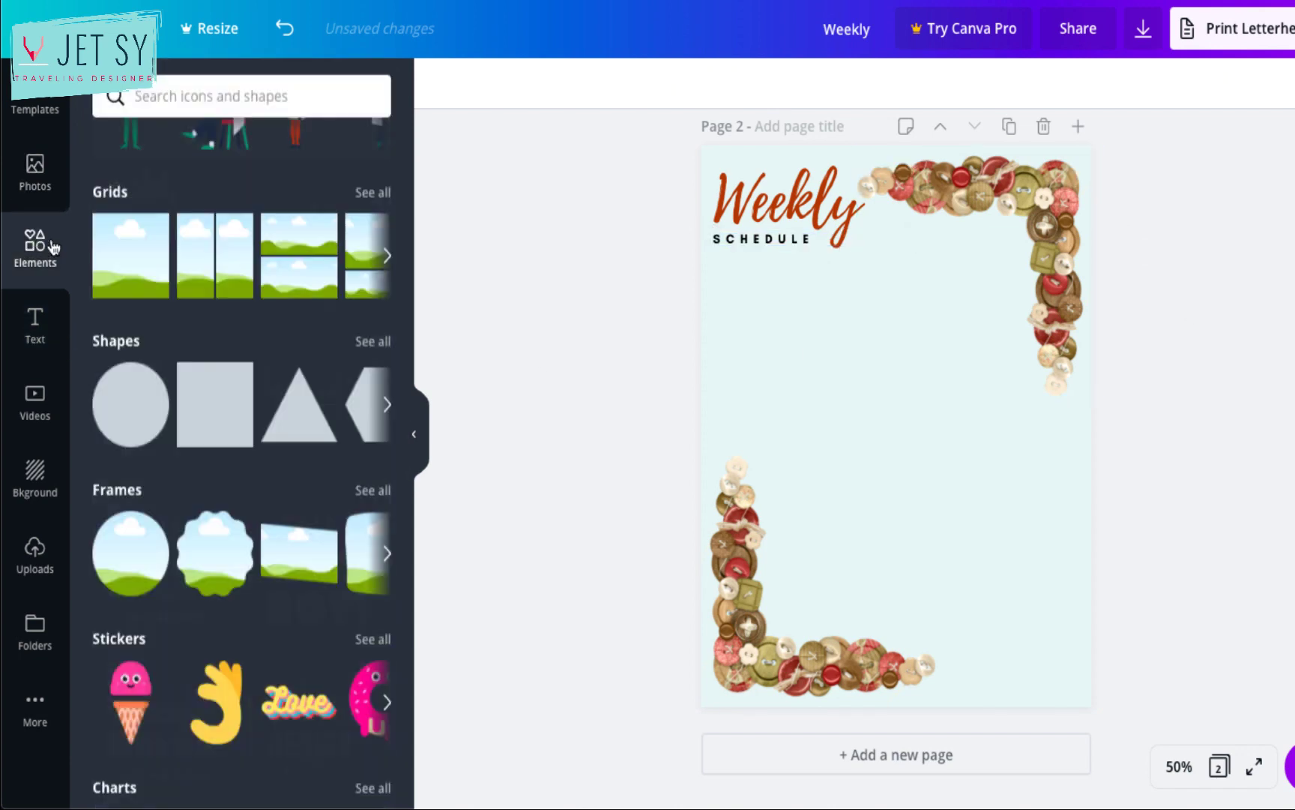
pyautogui.click(230, 401)
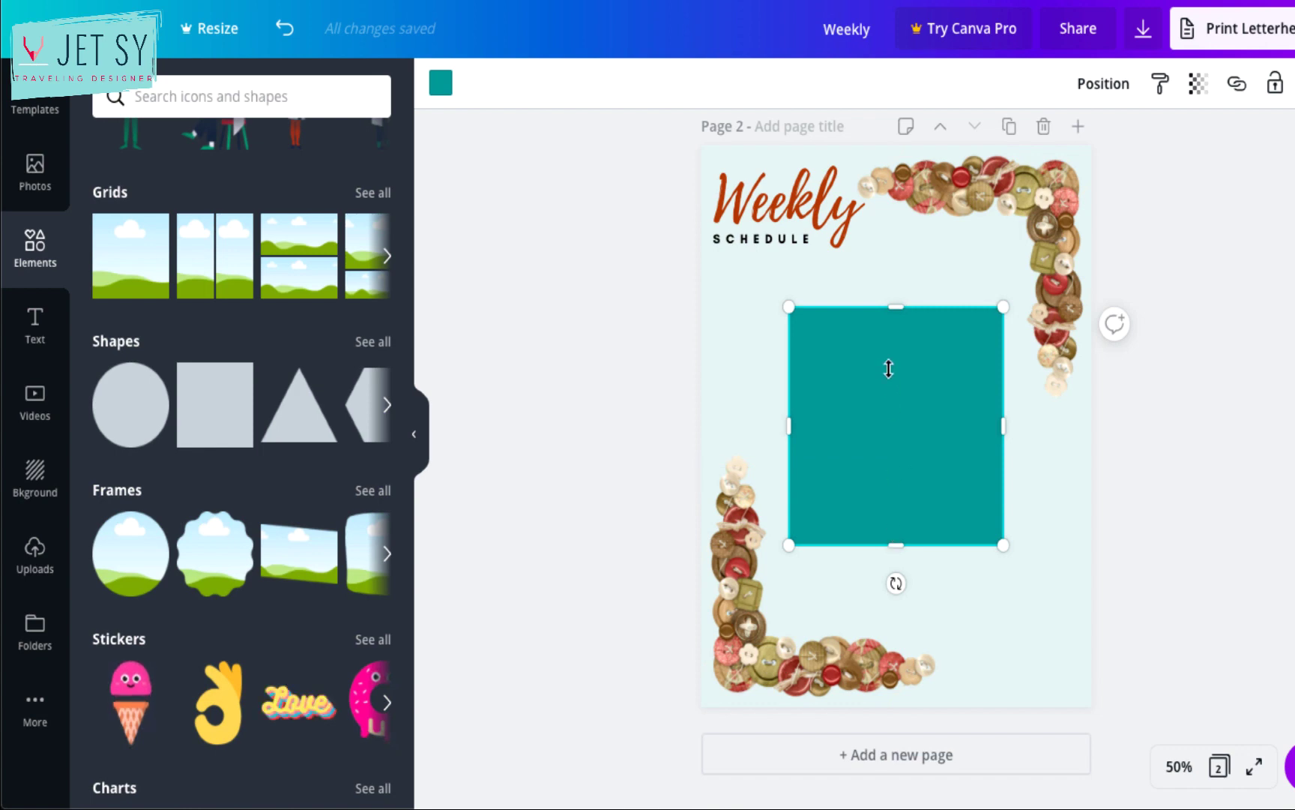
pyautogui.moveTo(888, 368); pyautogui.dragTo(872, 285)
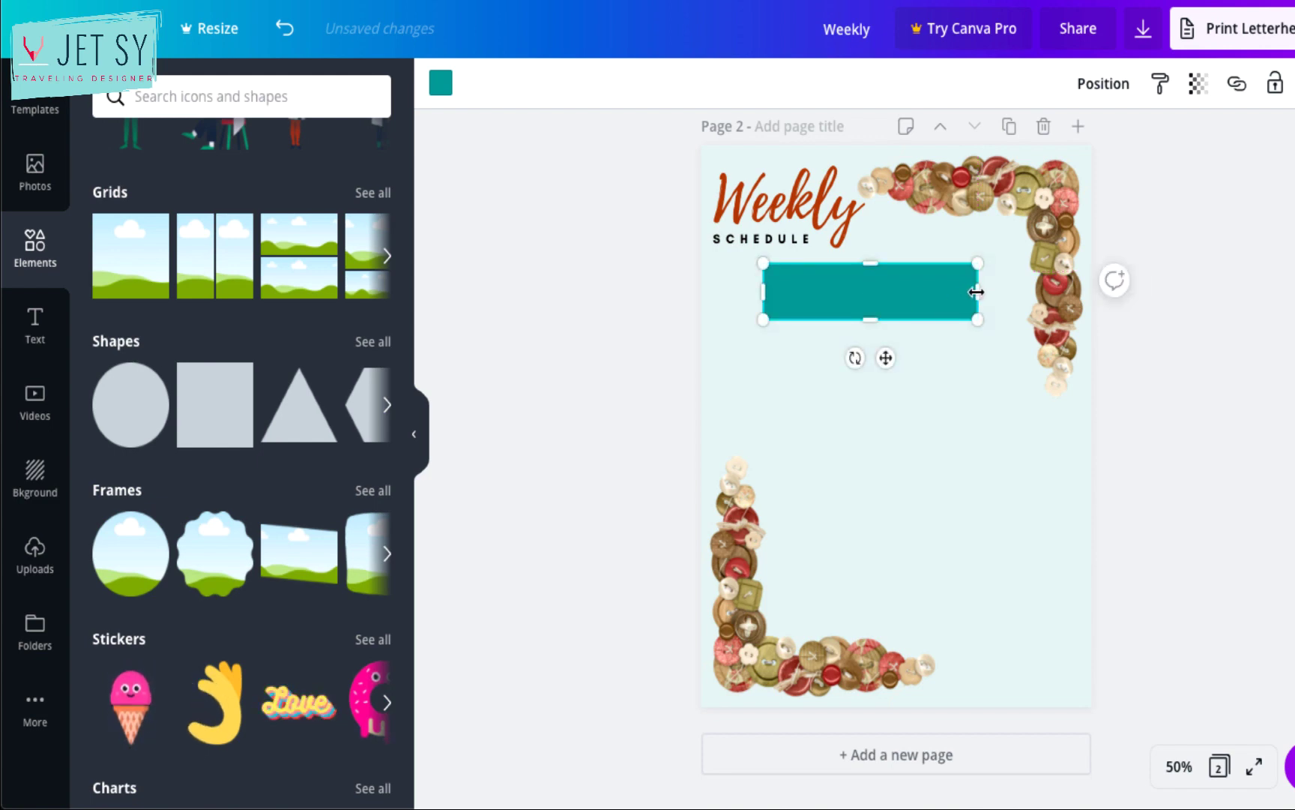
pyautogui.moveTo(977, 292); pyautogui.dragTo(1017, 285)
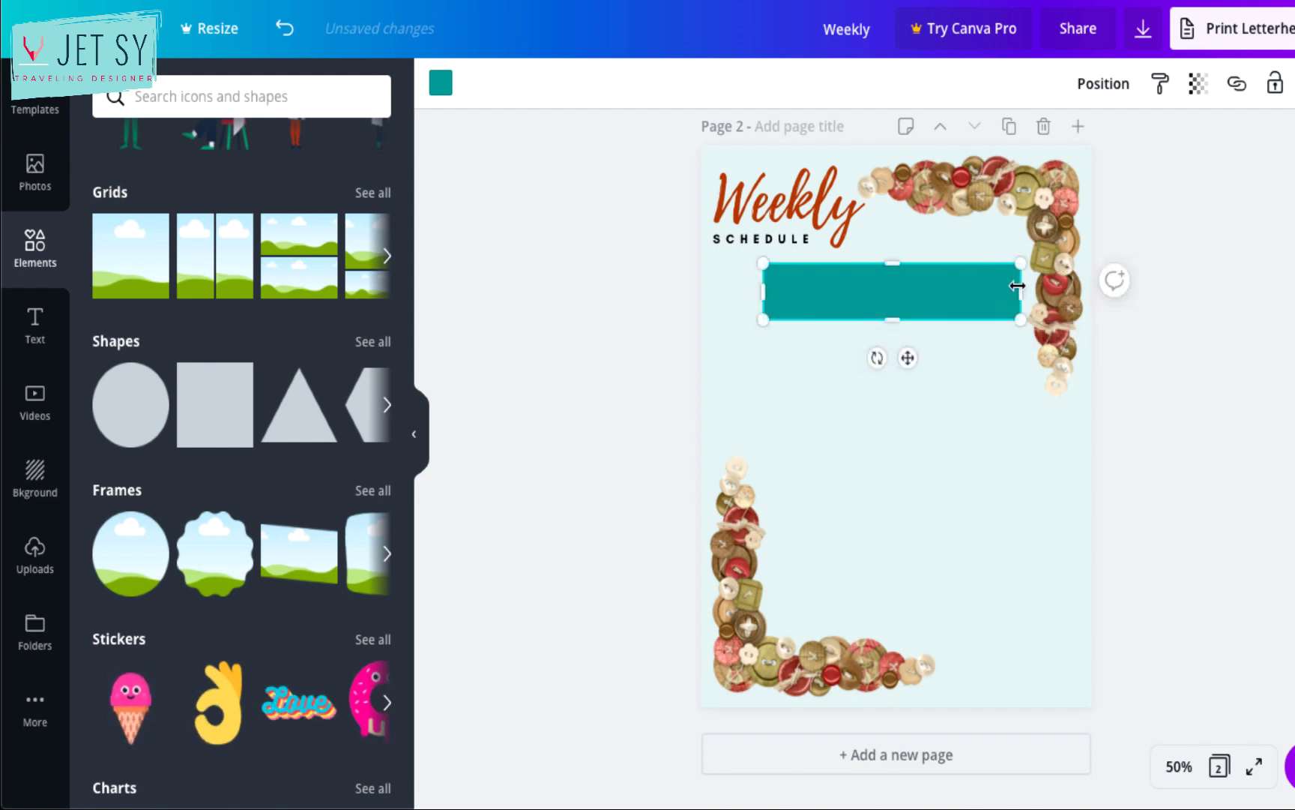
# Fill the bar with the rust-red document color and set its transparency to 10
pyautogui.click(441, 84)
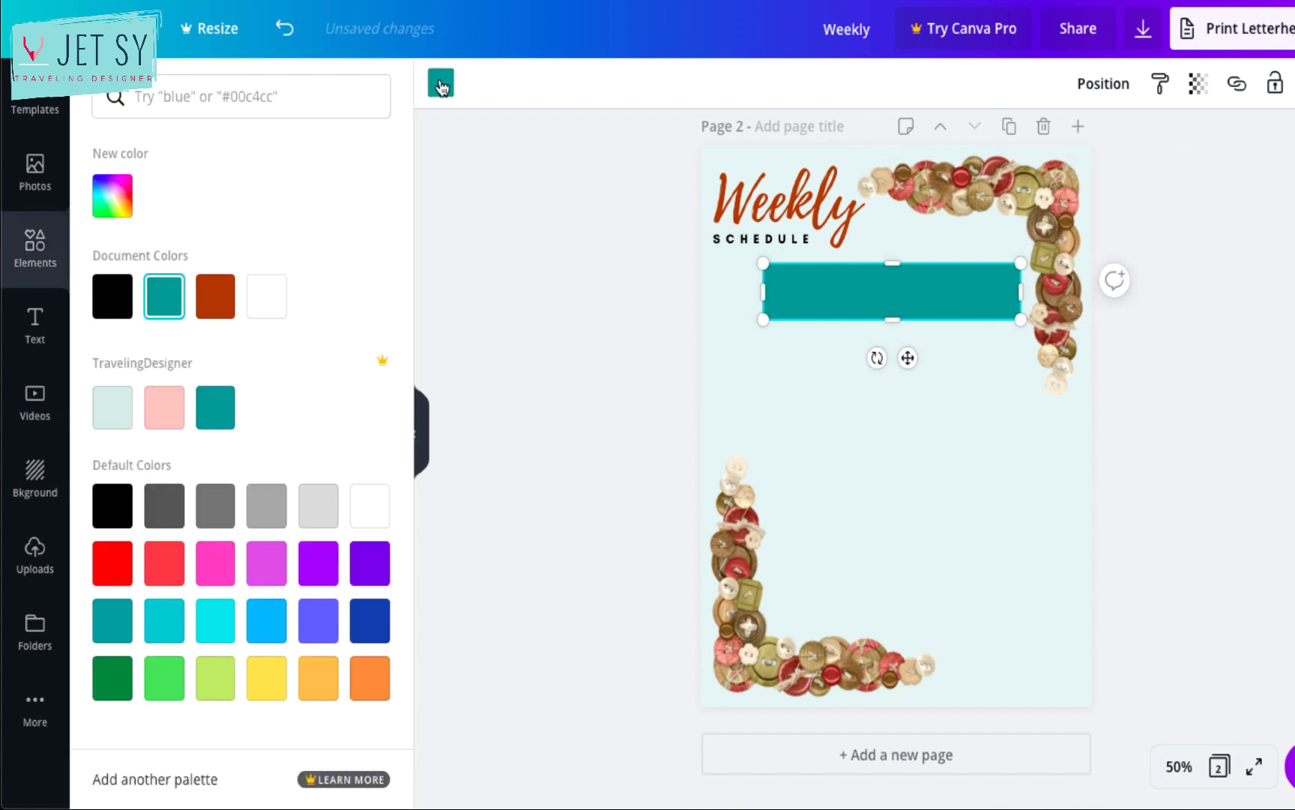
pyautogui.click(113, 424)
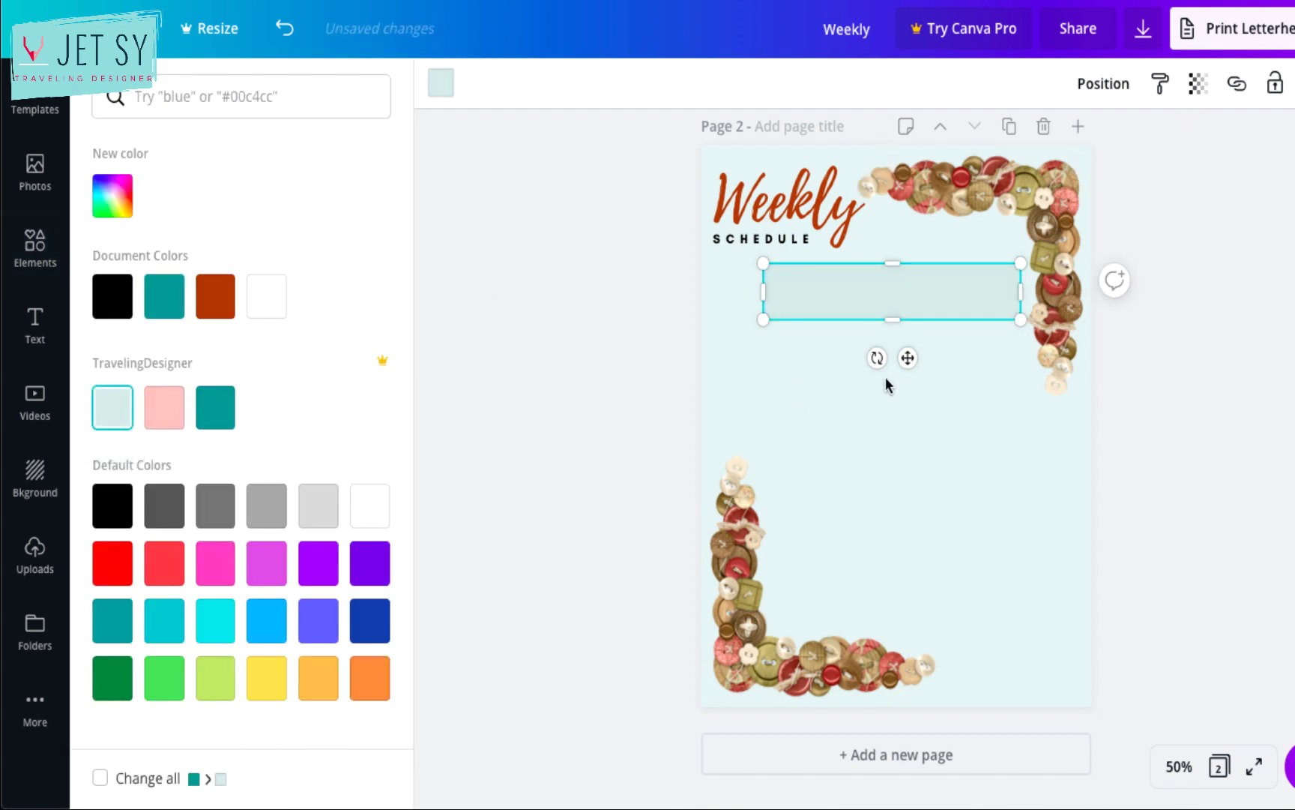
pyautogui.click(216, 296)
pyautogui.click(1197, 88)
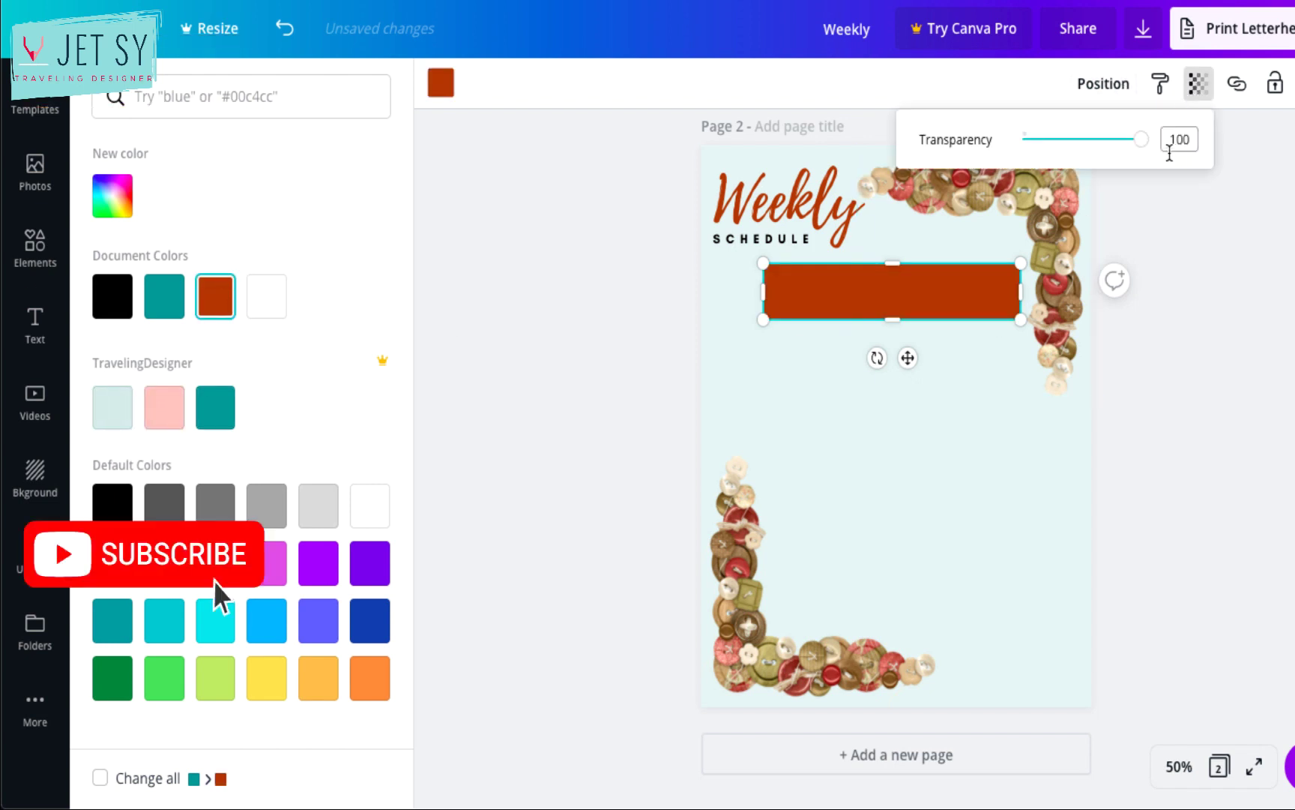
pyautogui.moveTo(1141, 141); pyautogui.dragTo(1037, 143)
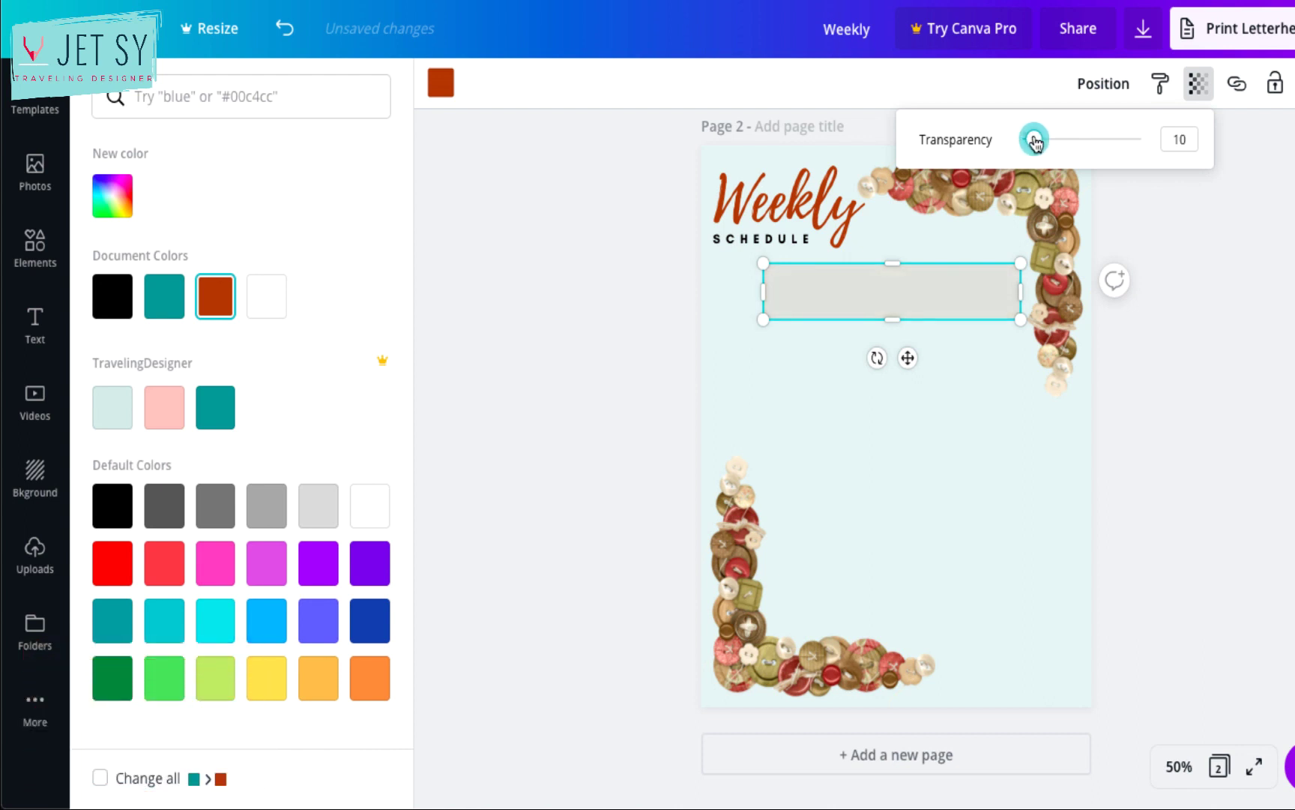
# Duplicate the translucent bar and place the copy directly below the original, edges touching
pyautogui.click(845, 308)
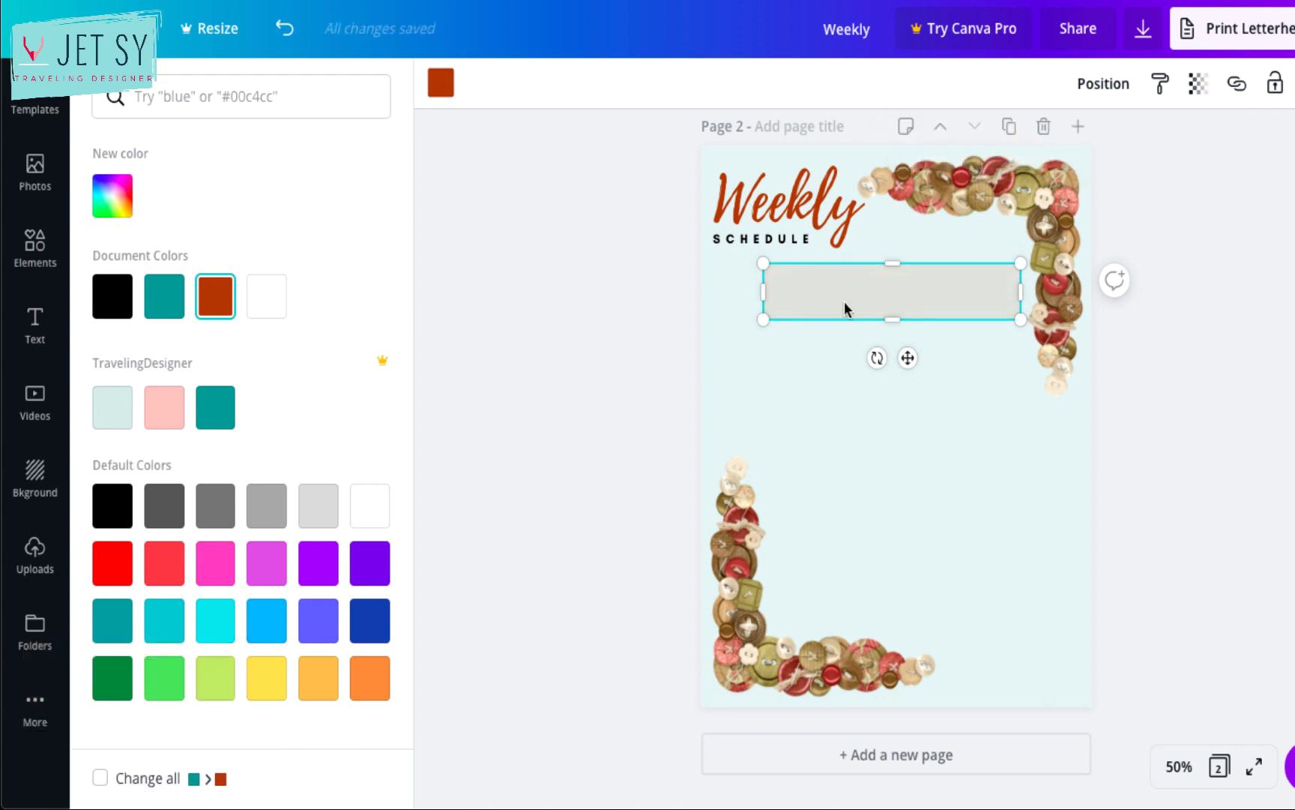
pyautogui.hotkey('ctrl', 'd')
pyautogui.moveTo(844, 376); pyautogui.dragTo(844, 367)
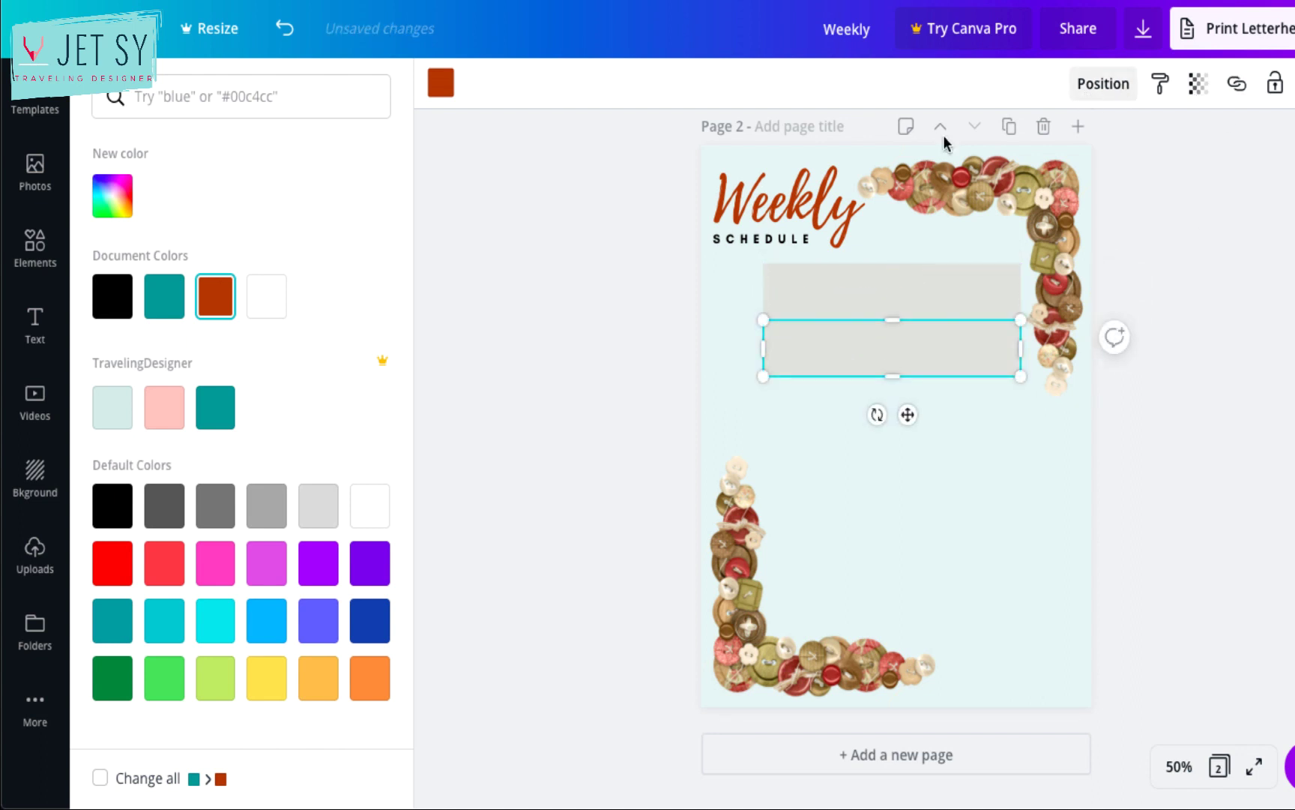
# Set the lower bar's transparency to 19
pyautogui.click(1198, 84)
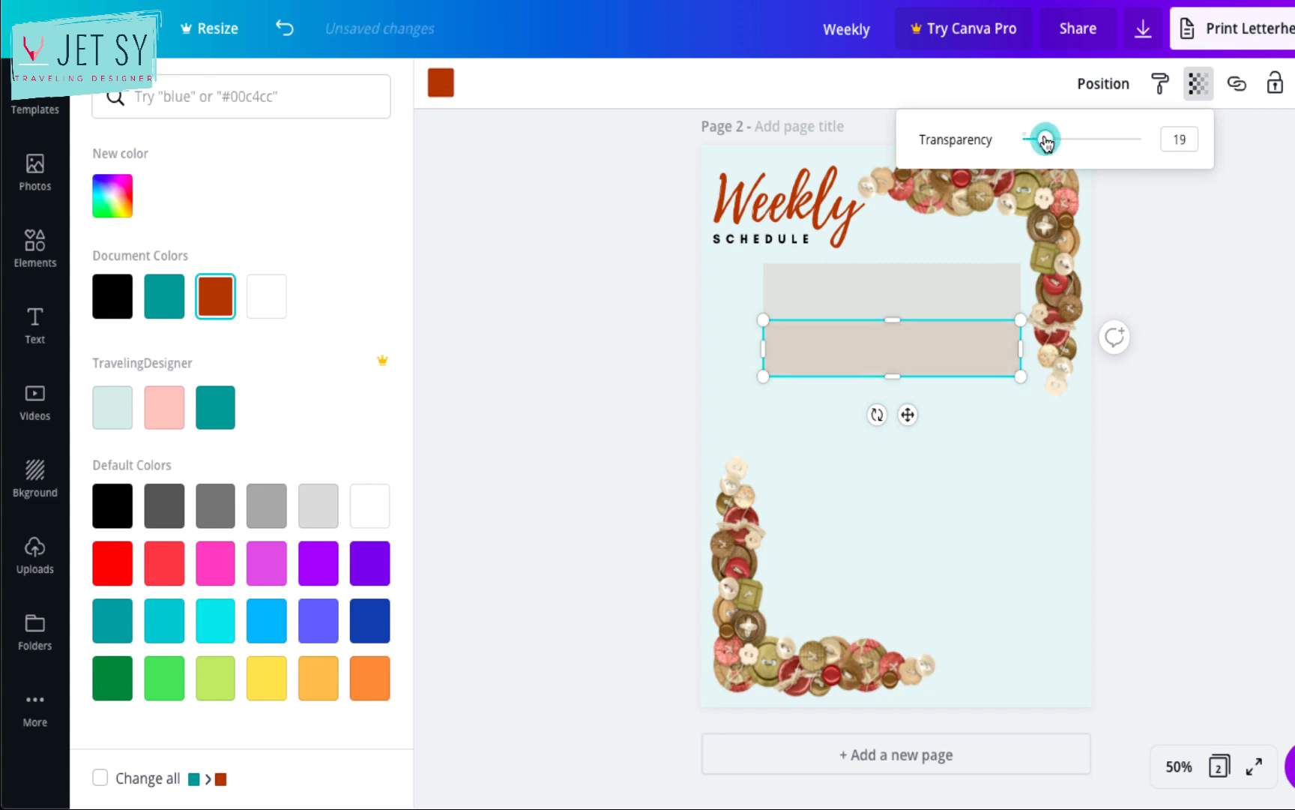
pyautogui.click(1171, 347)
pyautogui.click(1200, 344)
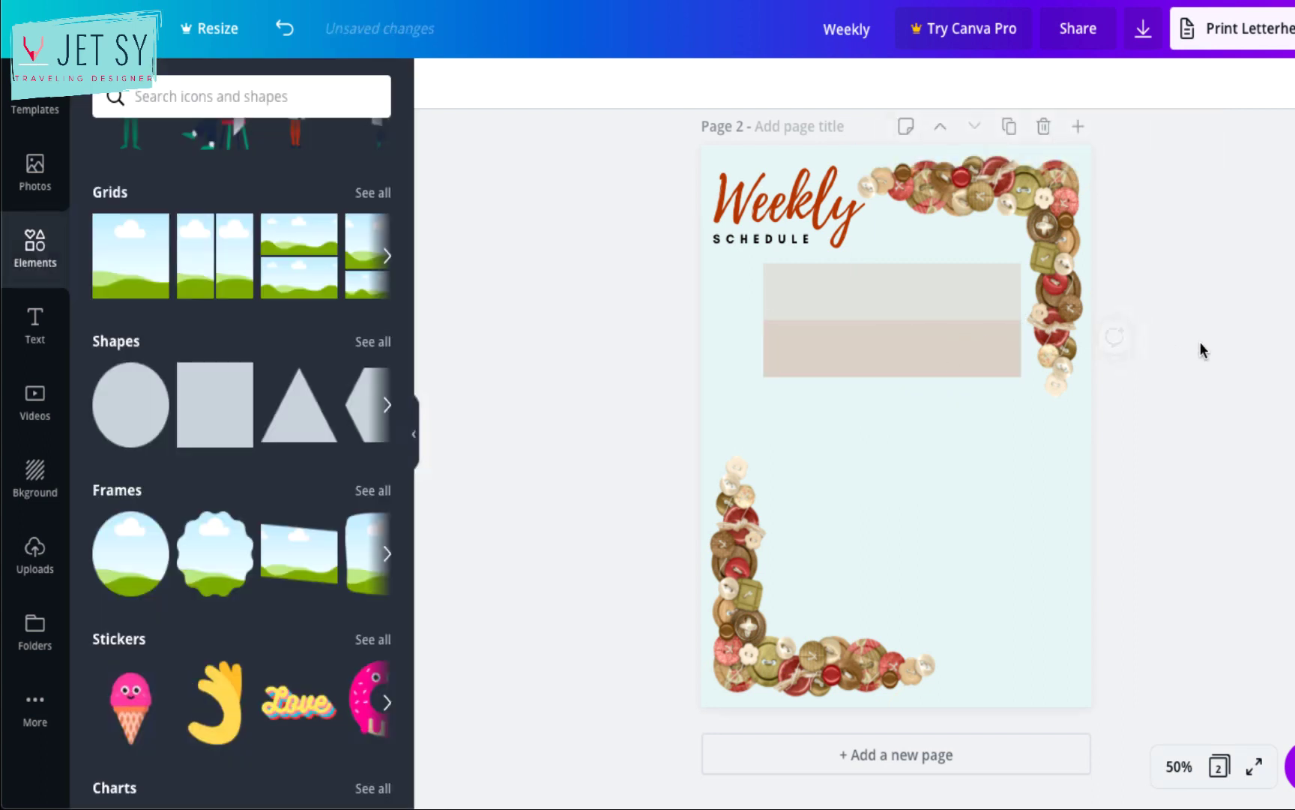
# Duplicate the two stacked bars together and place the copies directly below the originals, edges touching
pyautogui.click(922, 335)
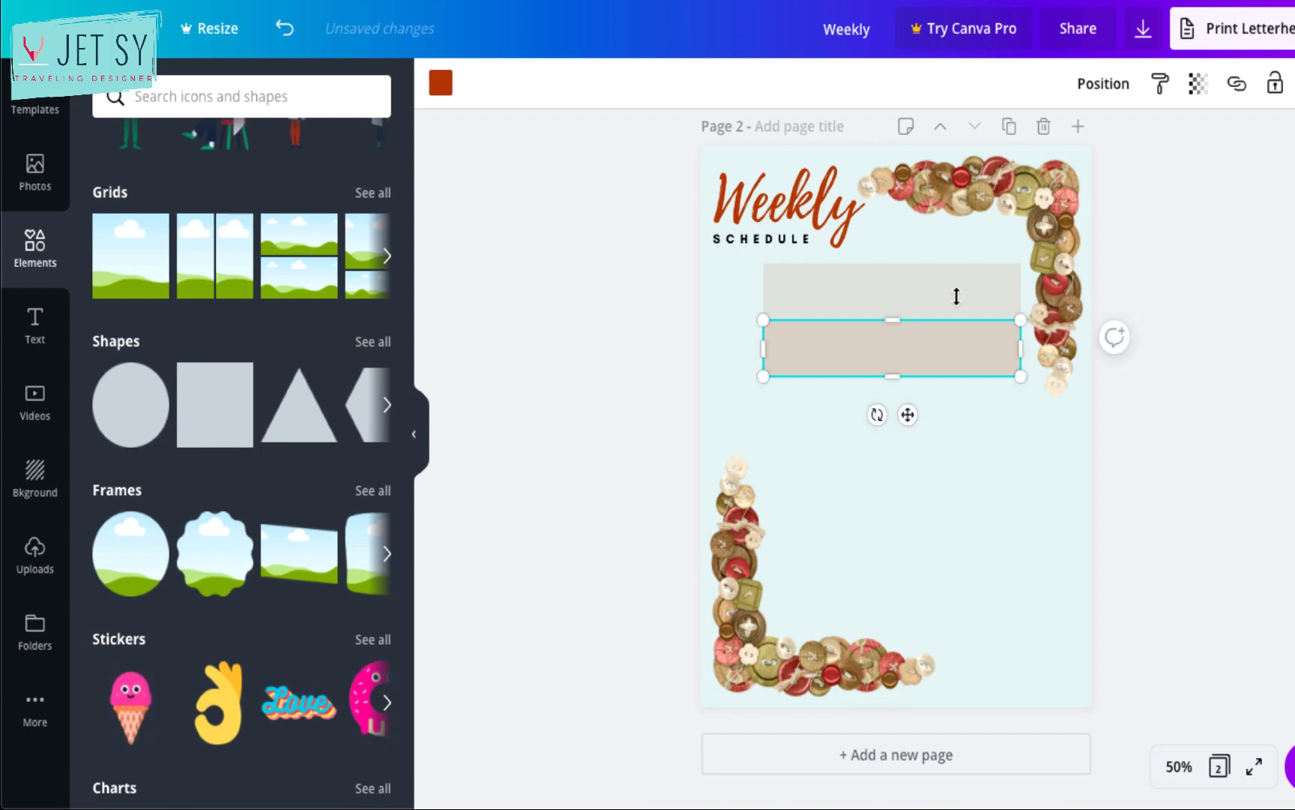
pyautogui.keyDown('shift'); pyautogui.click(827, 272); pyautogui.keyUp('shift')
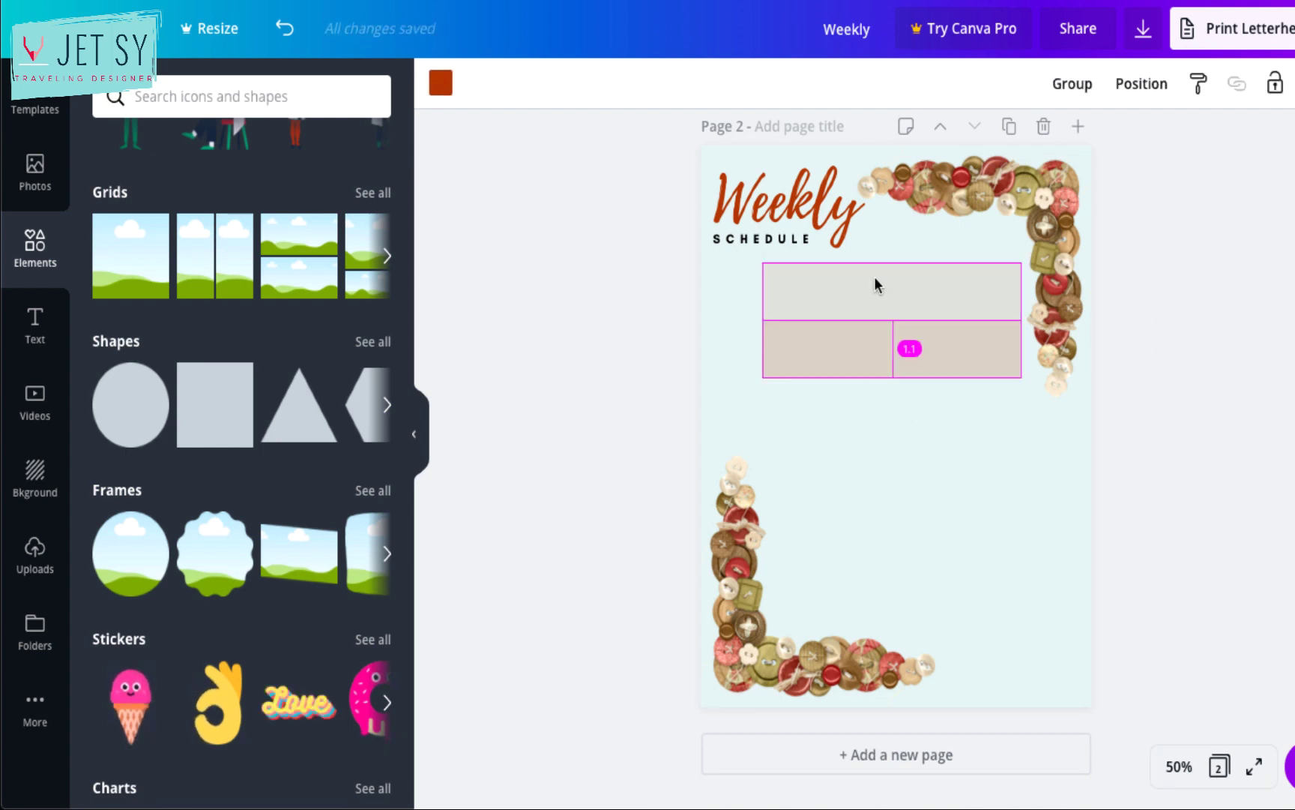
pyautogui.moveTo(874, 277); pyautogui.dragTo(870, 395)
pyautogui.click(1099, 477)
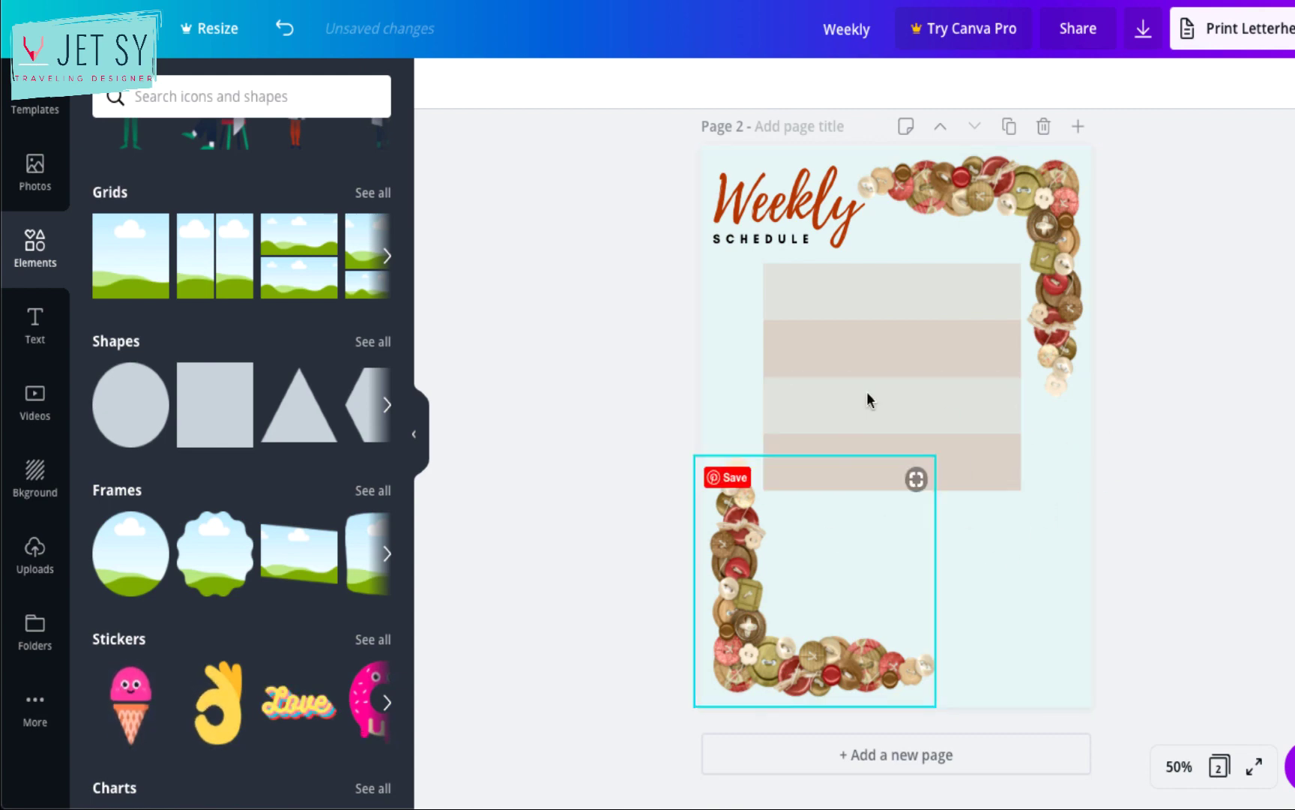
# Duplicate three more bars below the stack, continuing the alternating tints to make seven touching day bars
pyautogui.click(862, 467)
pyautogui.moveTo(859, 466); pyautogui.dragTo(898, 635)
pyautogui.click(1109, 514)
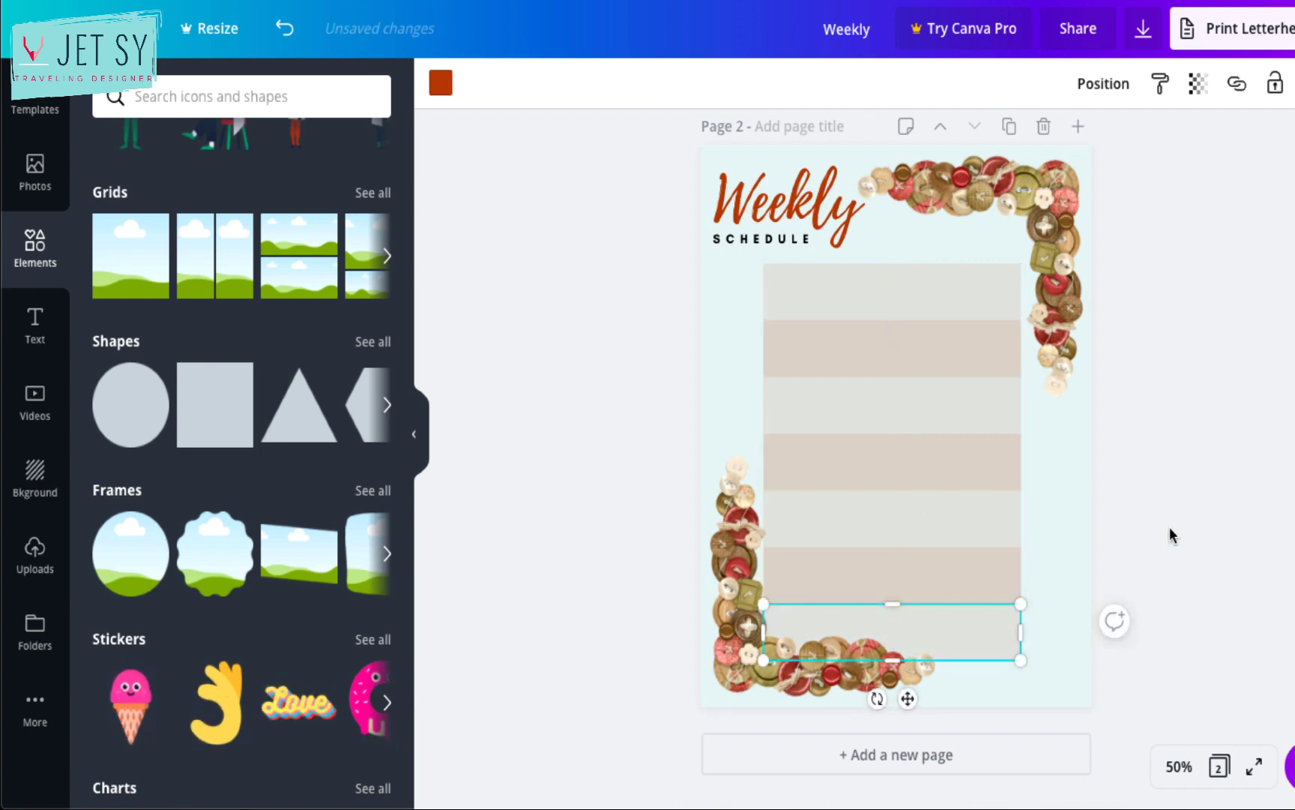
pyautogui.click(1168, 529)
# Duplicate the SCHEDULE text into the first bar's upper-left corner and change the copy to MON
pyautogui.scroll(3, 1014, 404)
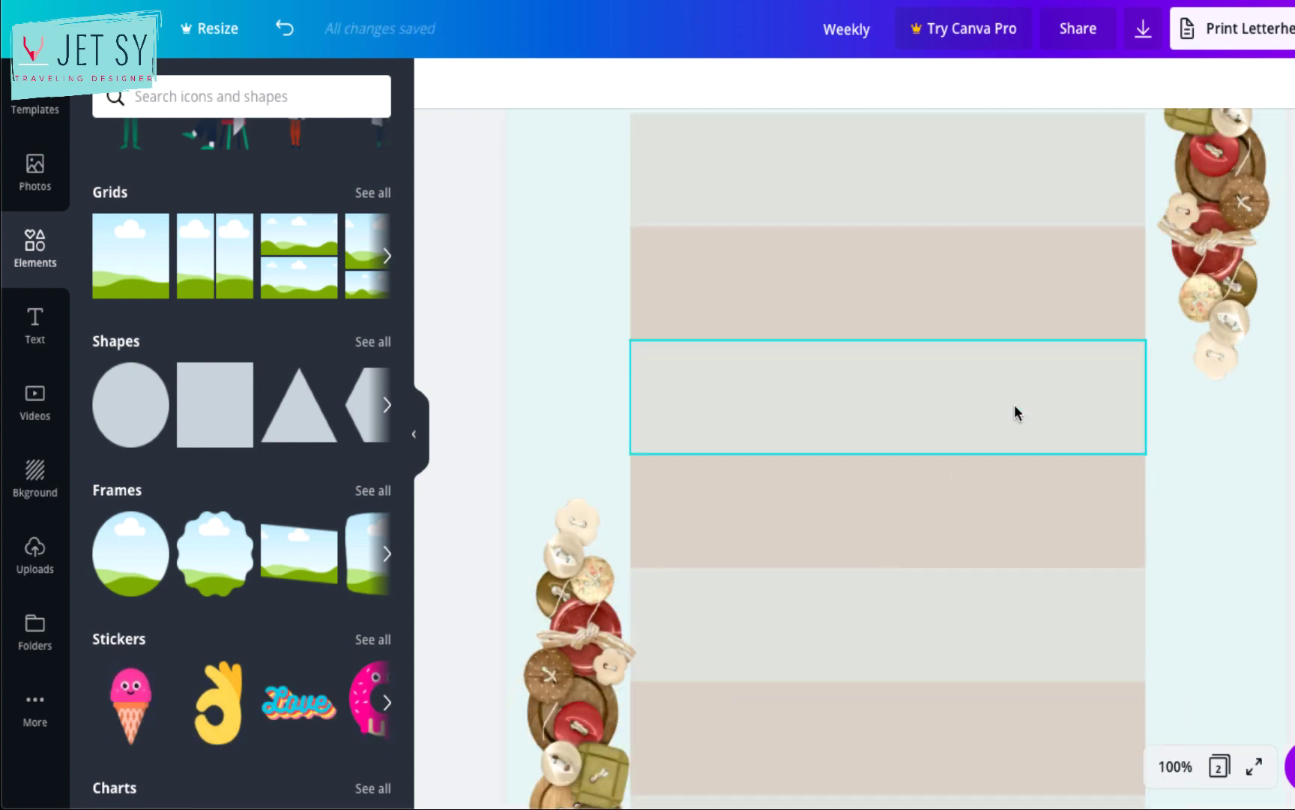
pyautogui.scroll(3, 1015, 404)
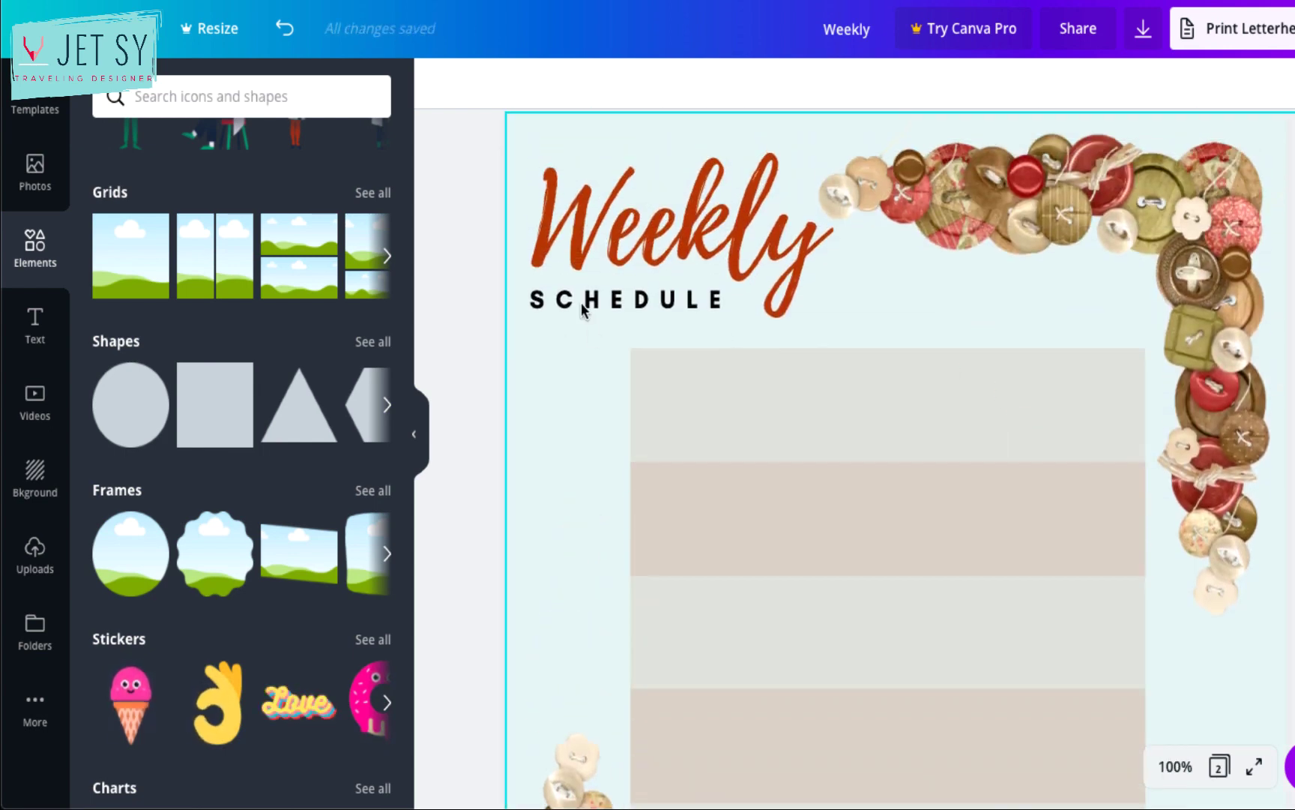
pyautogui.click(604, 300)
pyautogui.moveTo(604, 300); pyautogui.dragTo(709, 370)
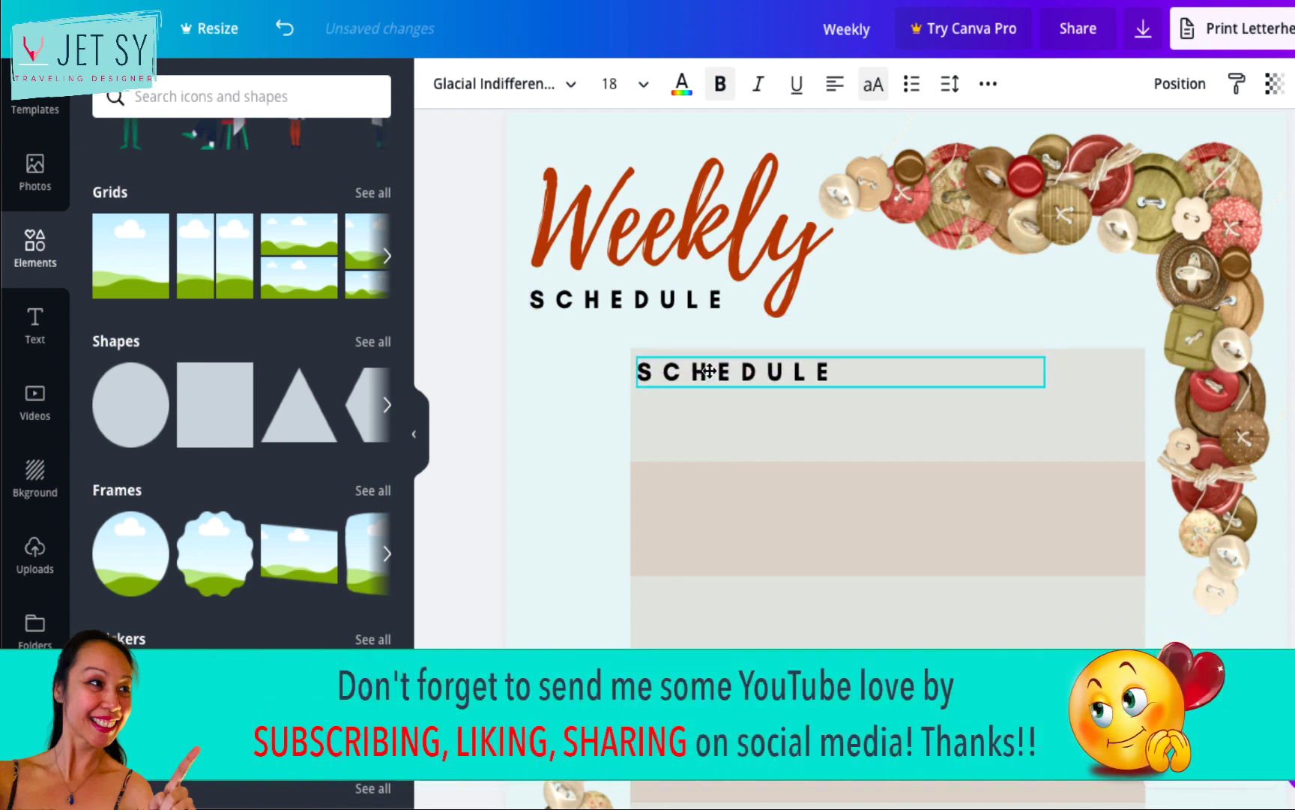
pyautogui.doubleClick(708, 370)
pyautogui.write('MON')
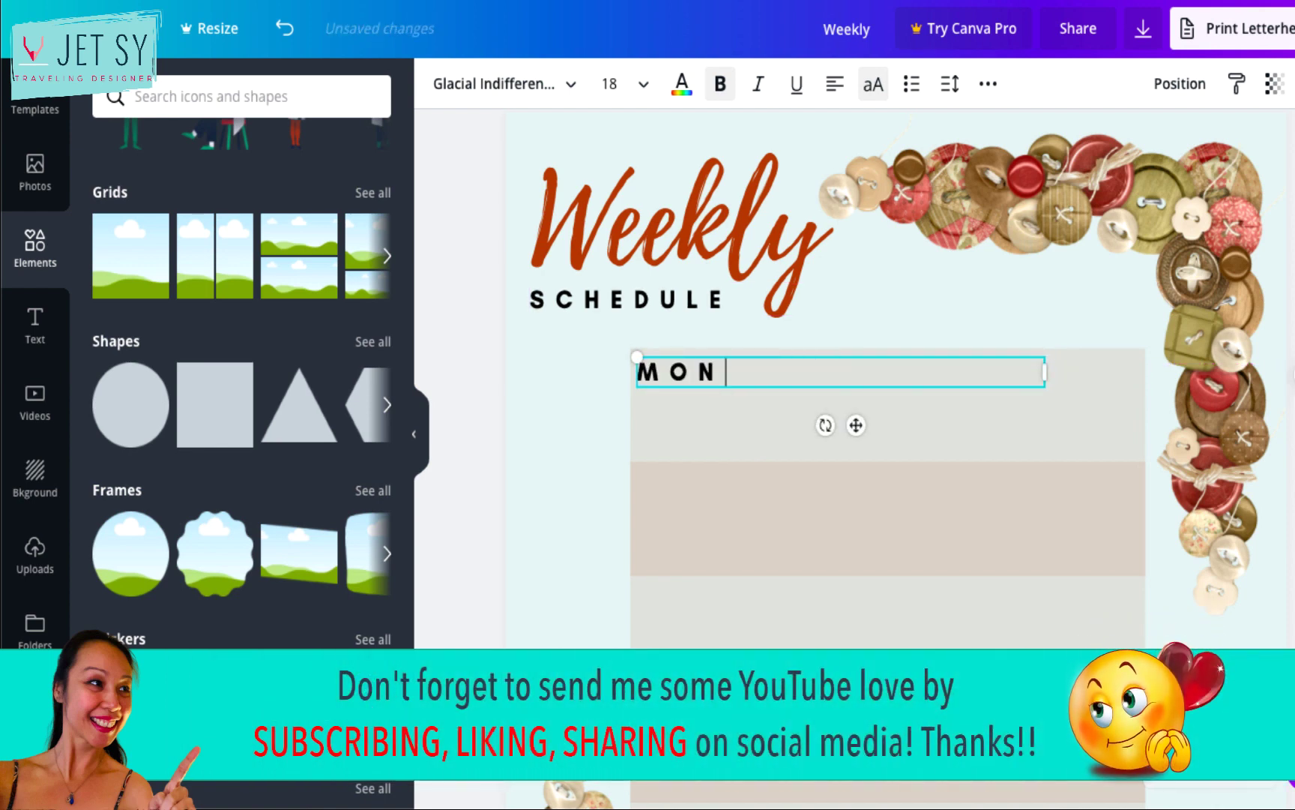
pyautogui.click(602, 382)
# Duplicate the MON label into the upper-left corners of the second and third bars, and change the copies to TUE and WED
pyautogui.moveTo(692, 382); pyautogui.dragTo(690, 600)
pyautogui.doubleClick(694, 486)
pyautogui.write('TUE')
pyautogui.click(544, 478)
pyautogui.doubleClick(690, 600)
pyautogui.write('WED')
pyautogui.click(480, 456)
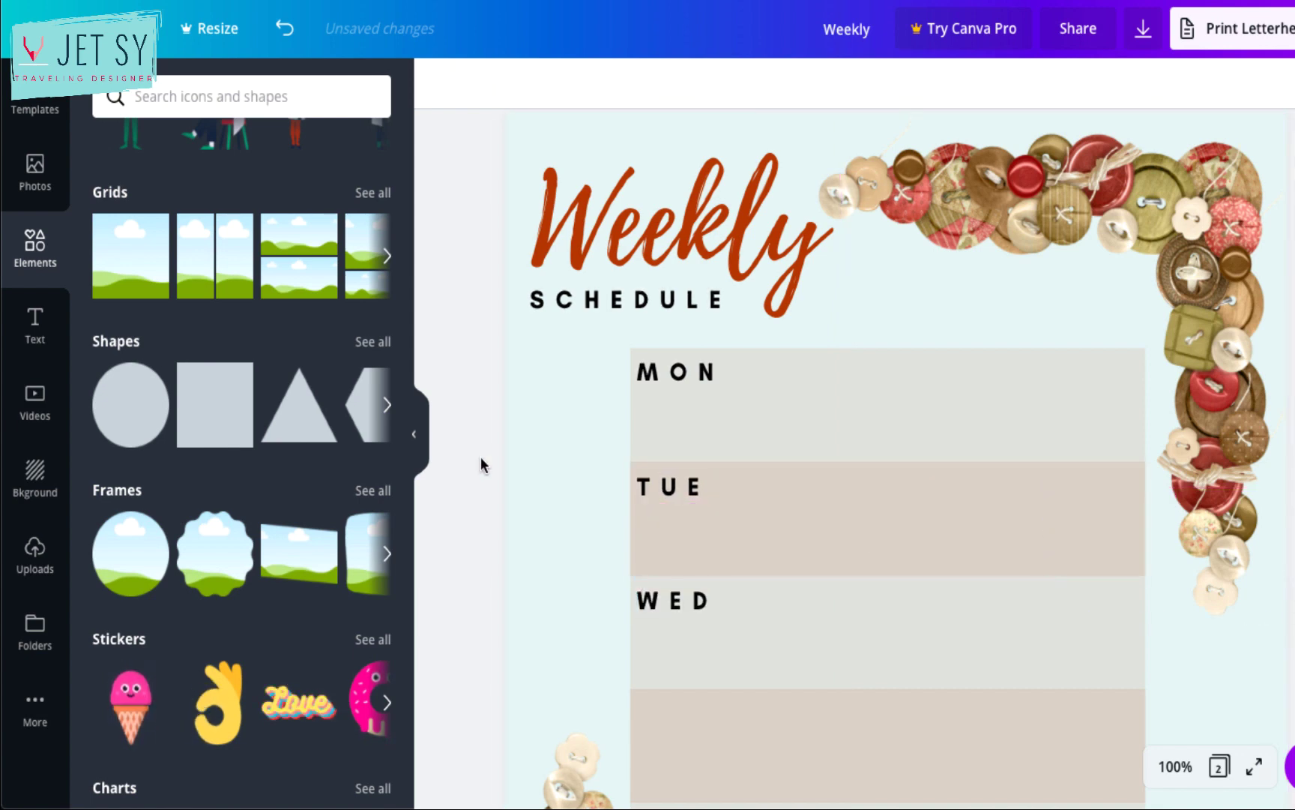
# Duplicate the WED label into the fourth bar, nudge it up near the bar's upper edge, and change it to THU
pyautogui.moveTo(690, 611); pyautogui.dragTo(697, 717)
pyautogui.press('Up')
pyautogui.press('Up')
pyautogui.press('Up')
pyautogui.press('Up')
pyautogui.press('Up')
pyautogui.press('Up')
pyautogui.press('Up')
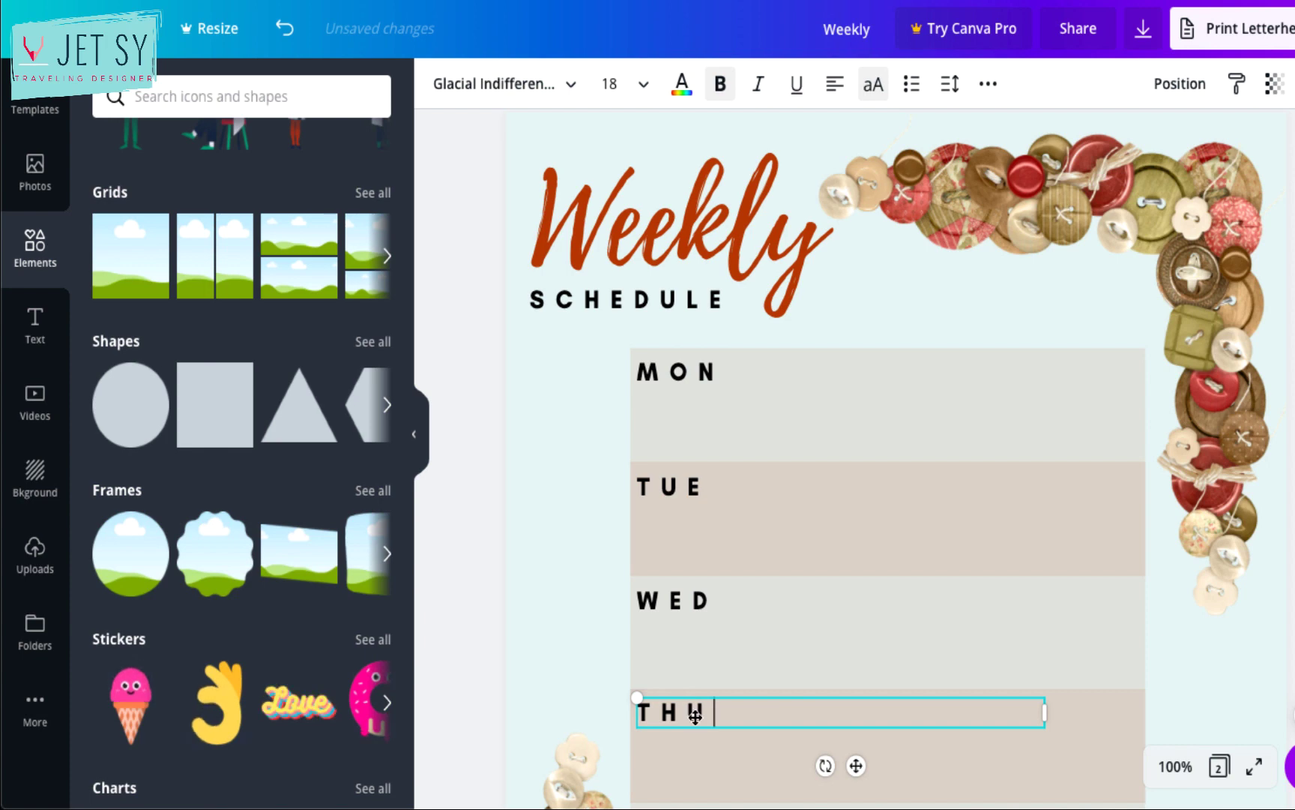
pyautogui.scroll(-5, 696, 716)
pyautogui.click(599, 259)
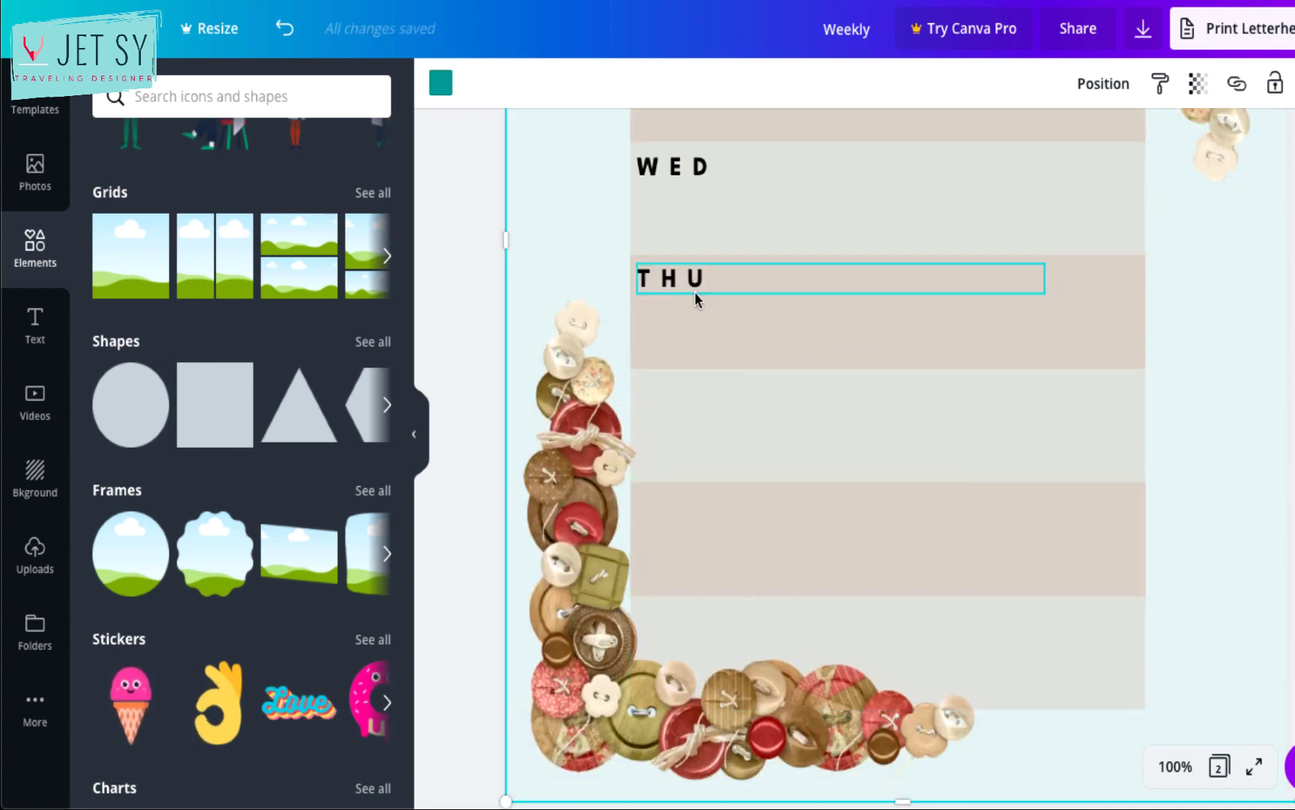
# Duplicate the TUE, WED and THU labels together and place the copies in the last three bars
pyautogui.click(698, 166)
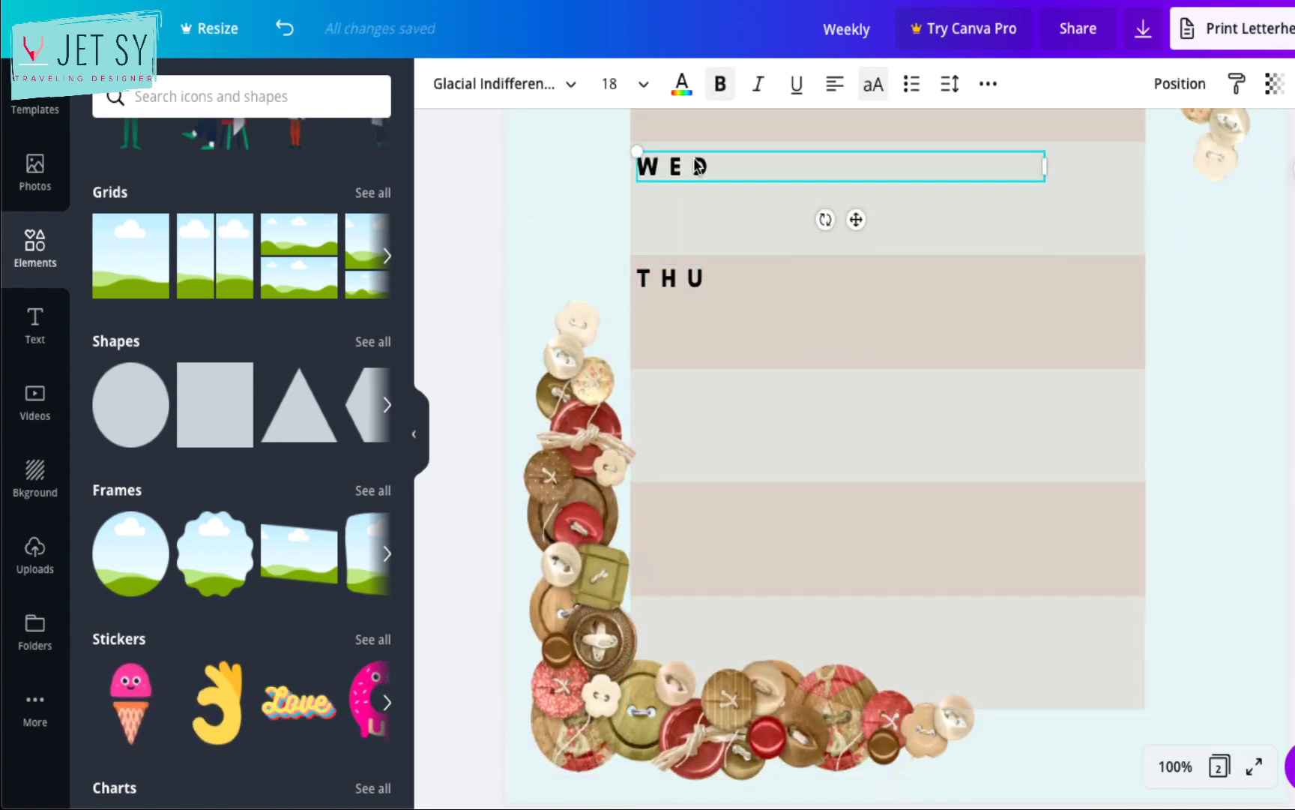
pyautogui.scroll(2, 697, 167)
pyautogui.keyDown('shift'); pyautogui.click(687, 135); pyautogui.keyUp('shift')
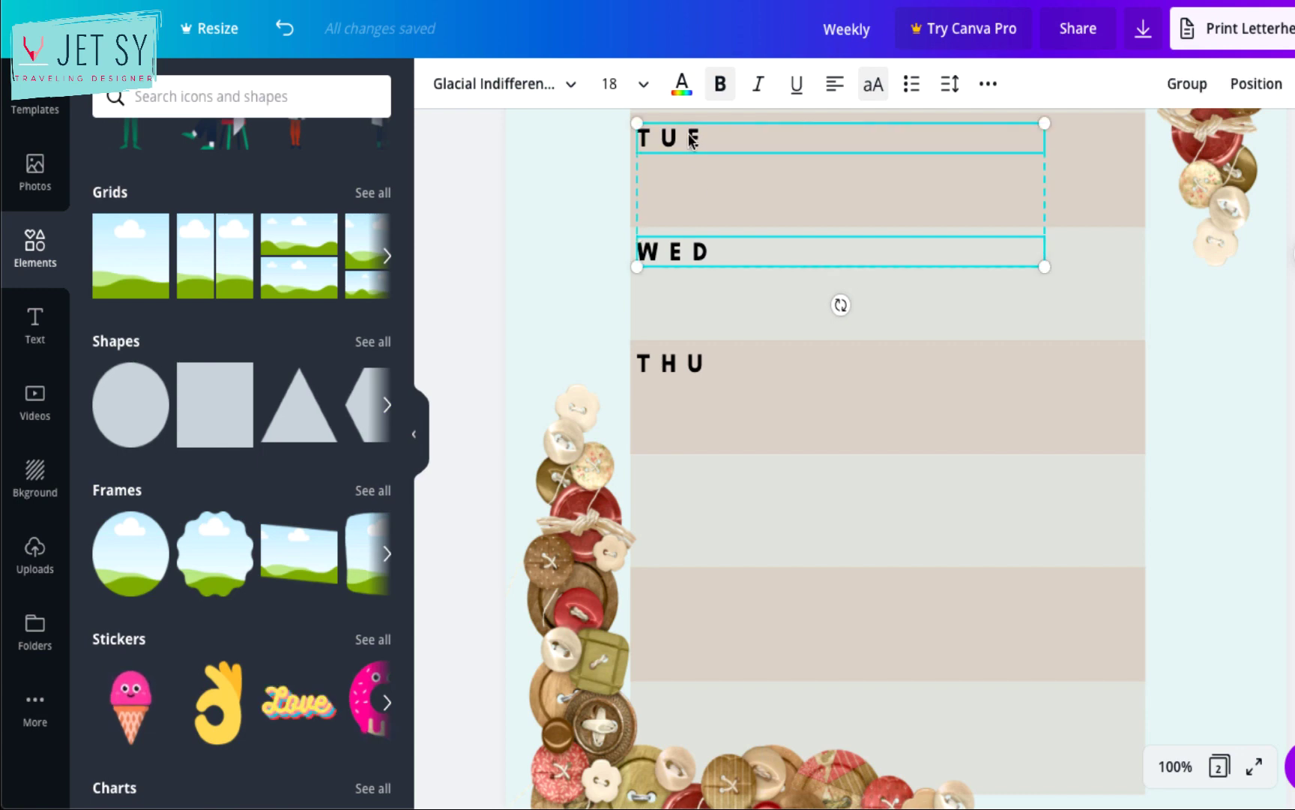
pyautogui.keyDown('shift'); pyautogui.click(682, 361); pyautogui.keyUp('shift')
pyautogui.moveTo(705, 267); pyautogui.dragTo(703, 588)
pyautogui.click(600, 595)
# Change the labels in the last three bars to FRI, SAT and SUN
pyautogui.click(689, 475)
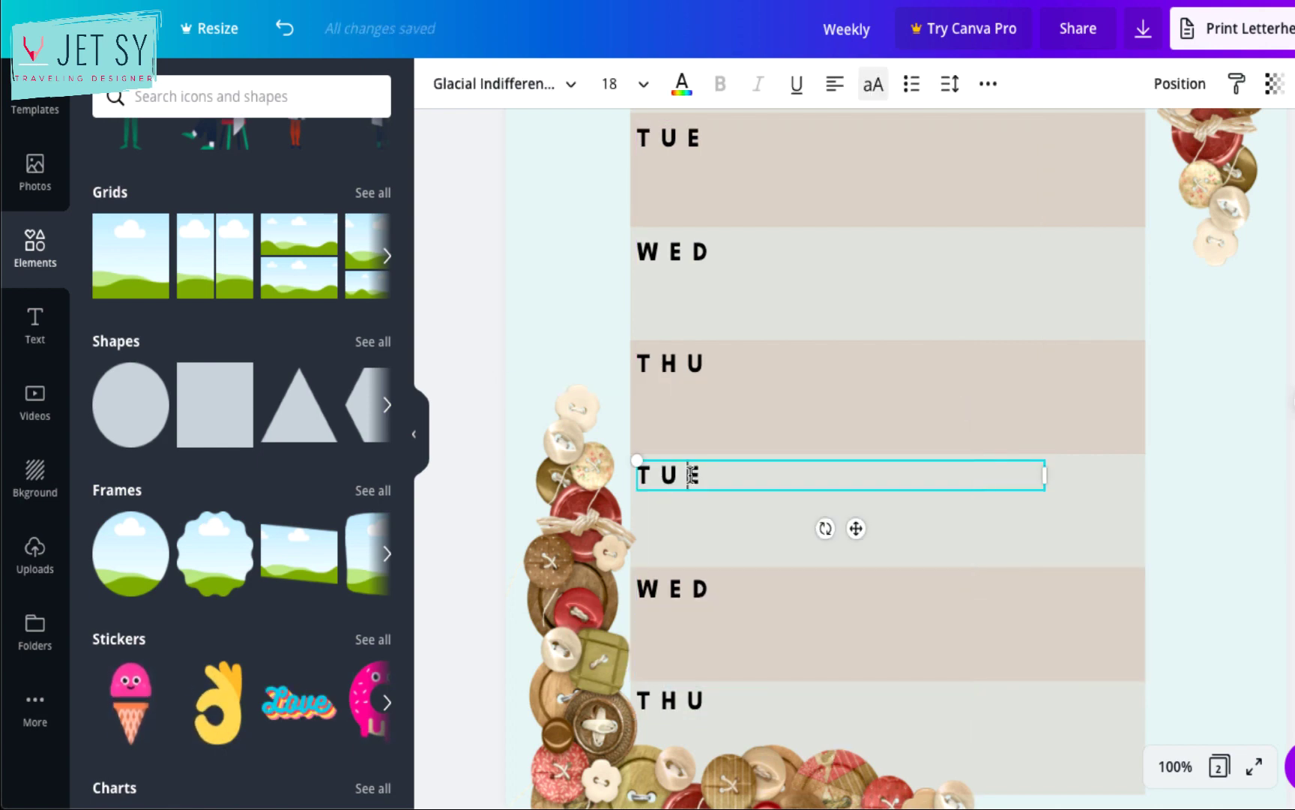
pyautogui.doubleClick(689, 475)
pyautogui.write('FRI')
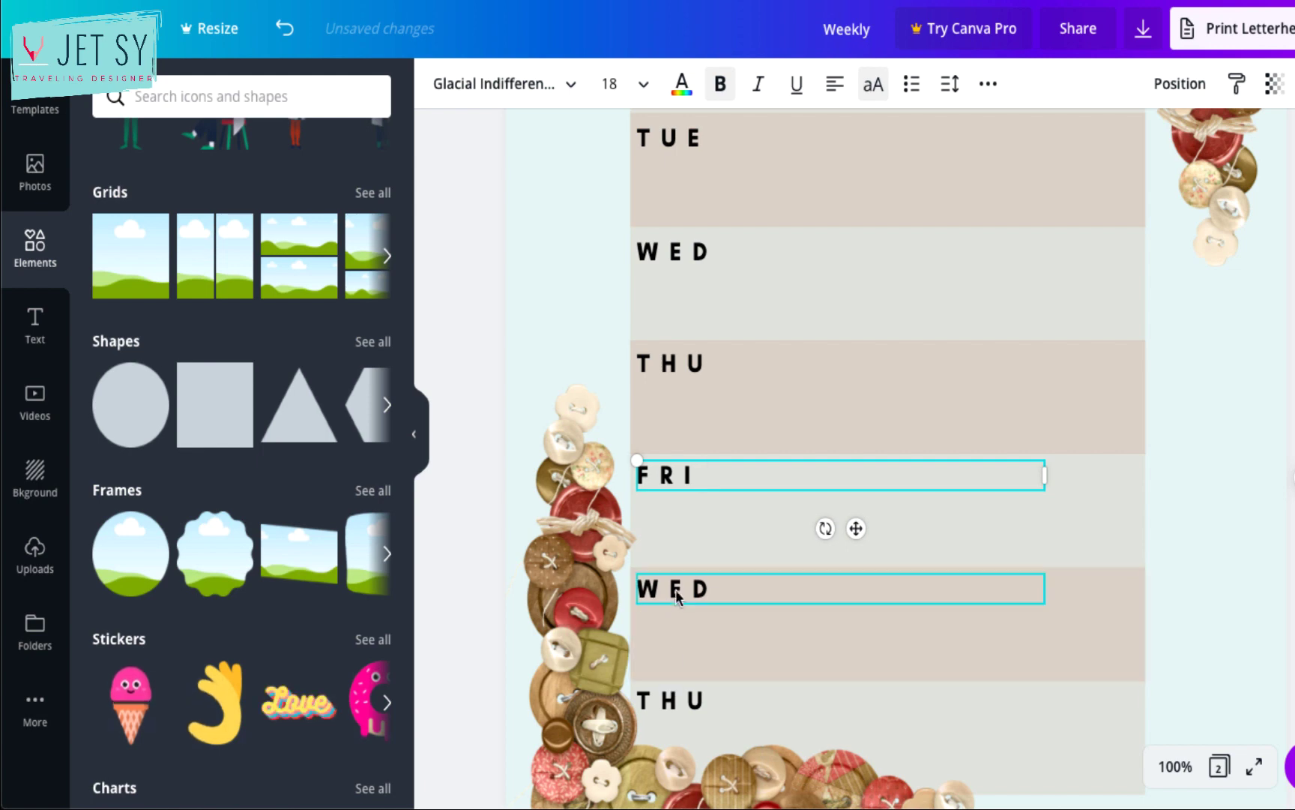
pyautogui.doubleClick(675, 589)
pyautogui.write('SAT')
pyautogui.click(670, 697)
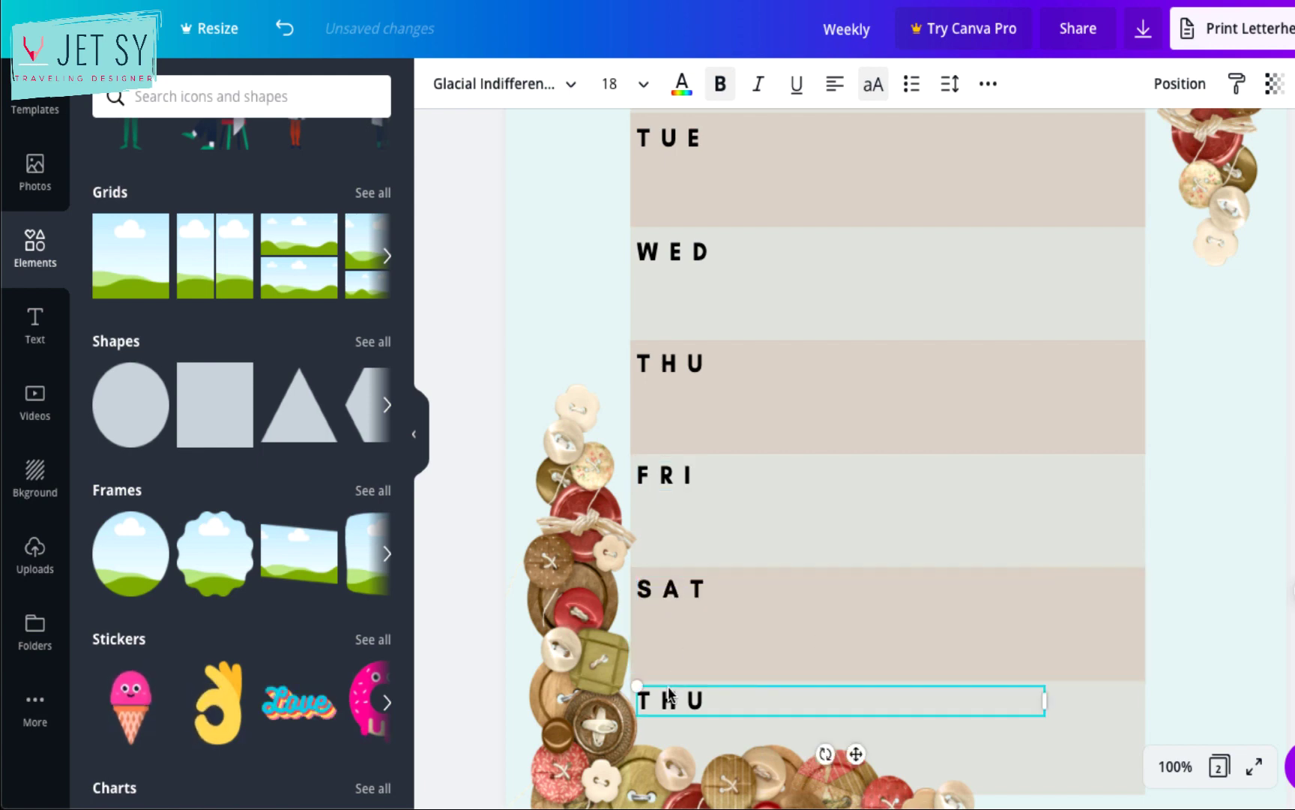
pyautogui.write('SUN')
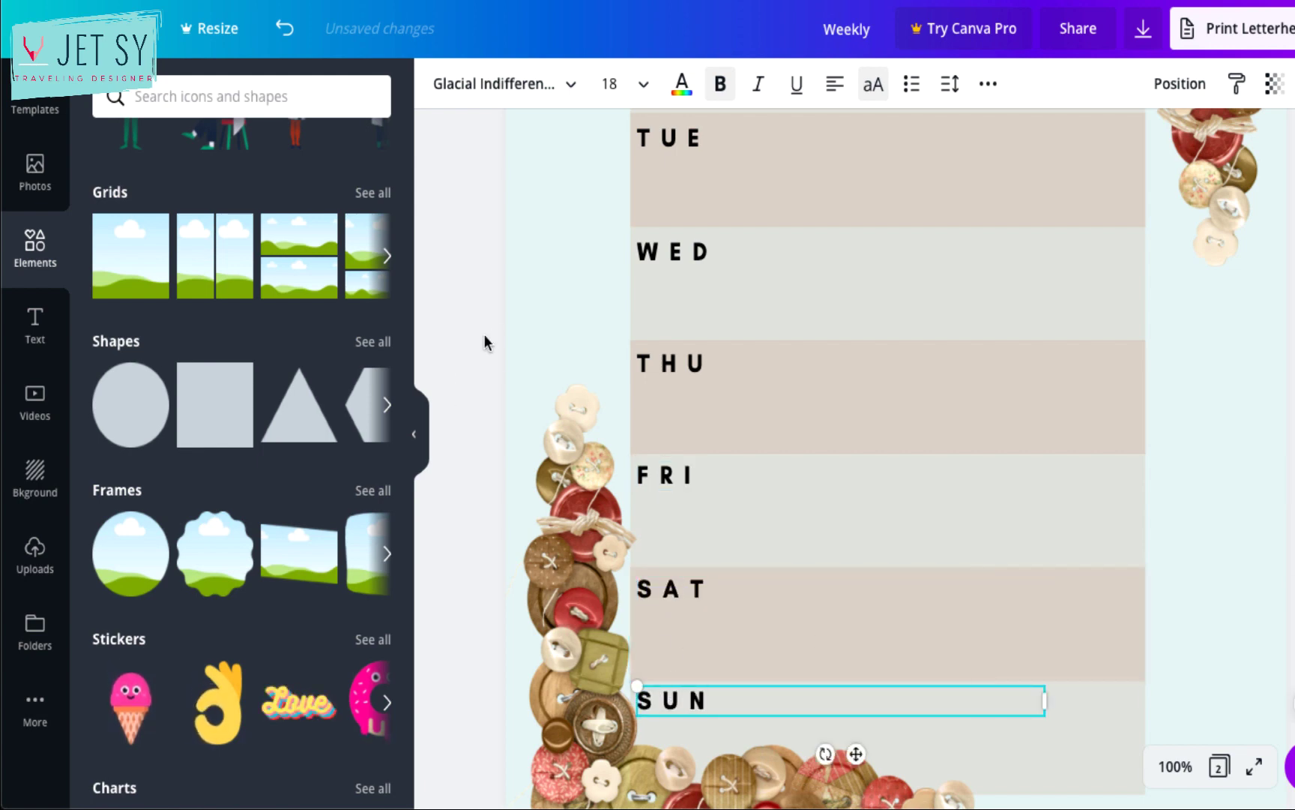
# Select all seven day labels from MON to SUN and space them evenly vertically
pyautogui.keyDown('shift'); pyautogui.click(700, 587); pyautogui.keyUp('shift')
pyautogui.keyDown('shift'); pyautogui.click(692, 469); pyautogui.keyUp('shift')
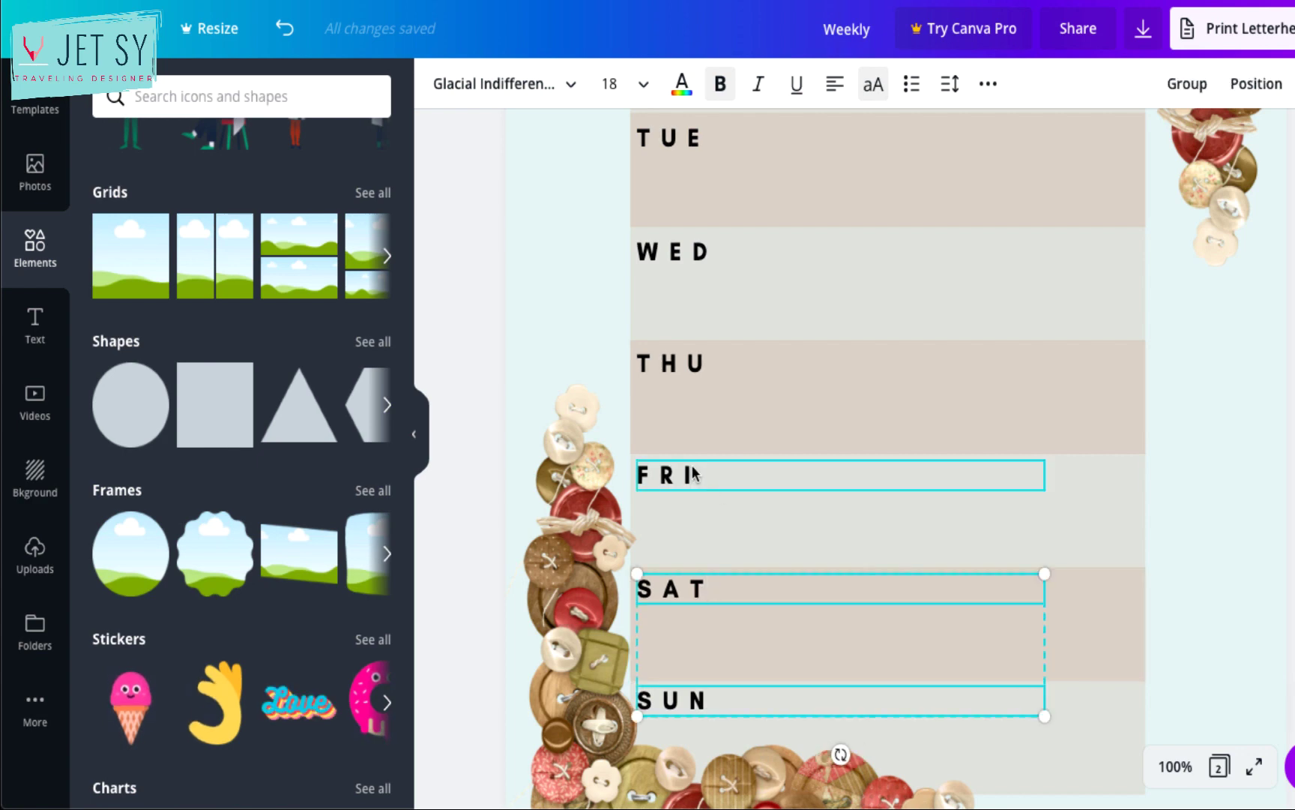
pyautogui.keyDown('shift'); pyautogui.click(701, 367); pyautogui.keyUp('shift')
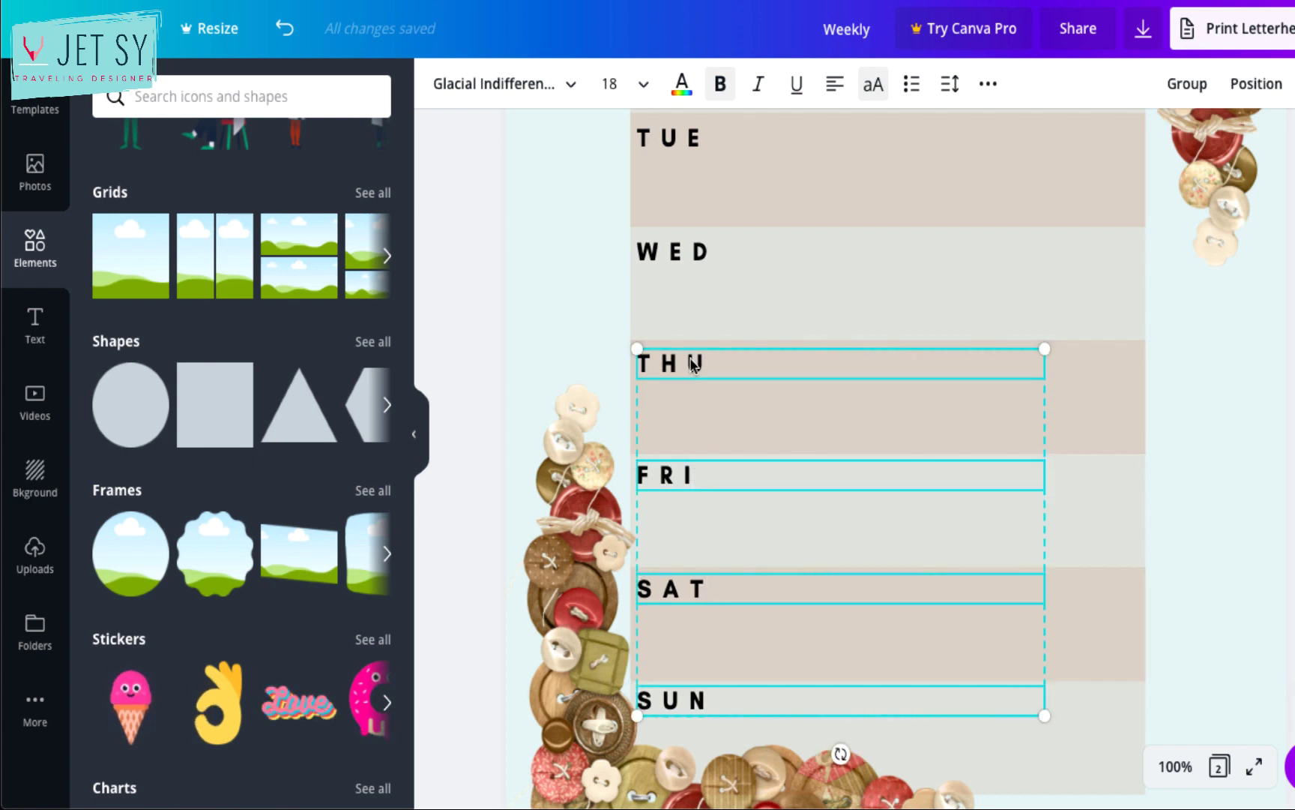
pyautogui.keyDown('shift'); pyautogui.click(695, 139); pyautogui.keyUp('shift')
pyautogui.scroll(3, 695, 139)
pyautogui.keyDown('shift'); pyautogui.click(677, 260); pyautogui.keyUp('shift')
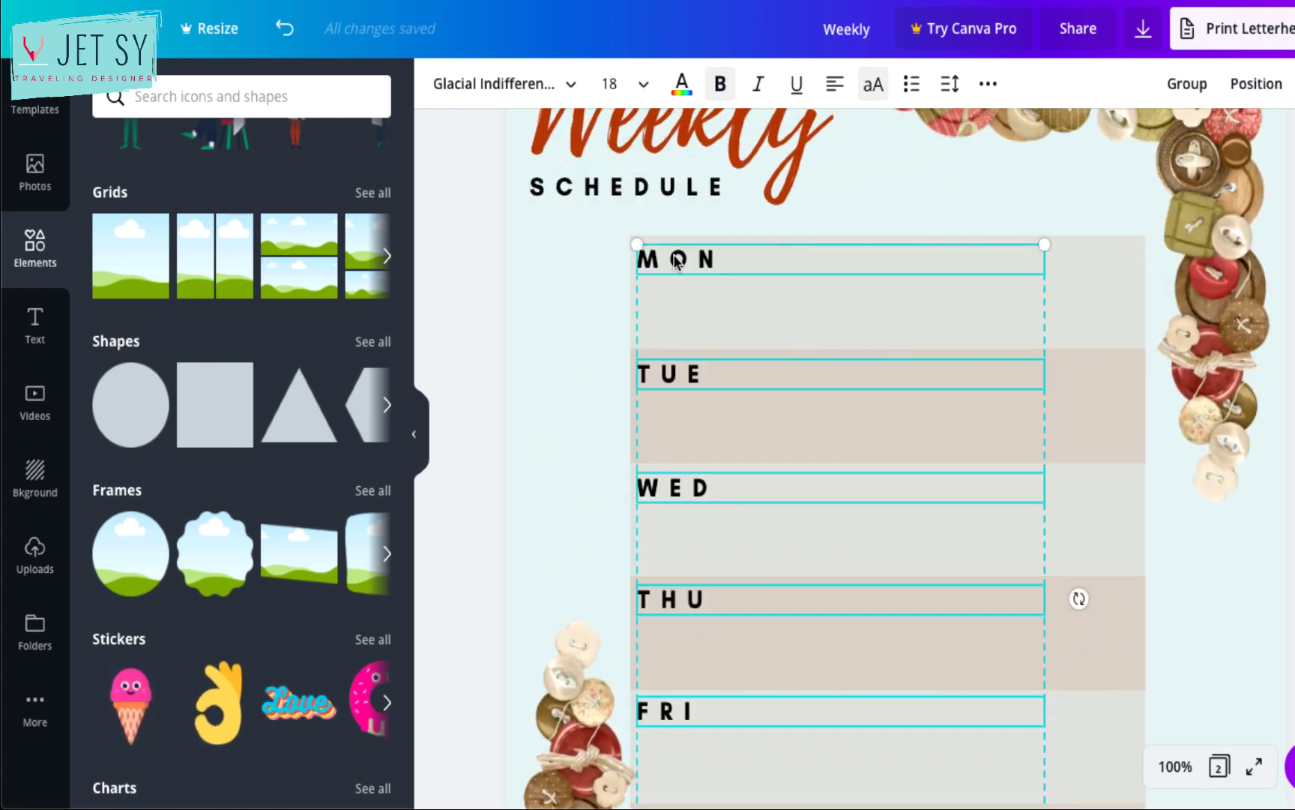
pyautogui.click(1264, 100)
pyautogui.click(1024, 450)
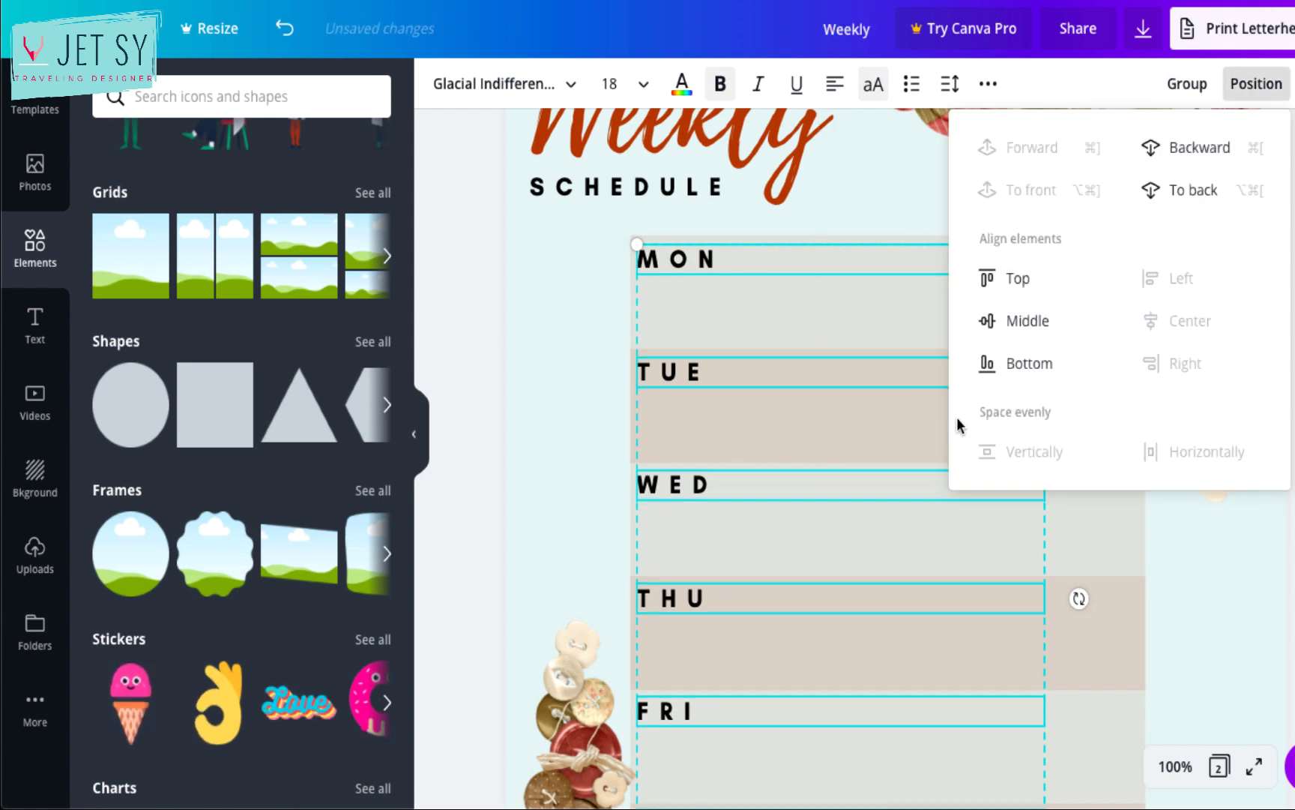
pyautogui.click(589, 356)
pyautogui.scroll(-1, 612, 397)
pyautogui.press('super+minus')
pyautogui.press('super+minus')
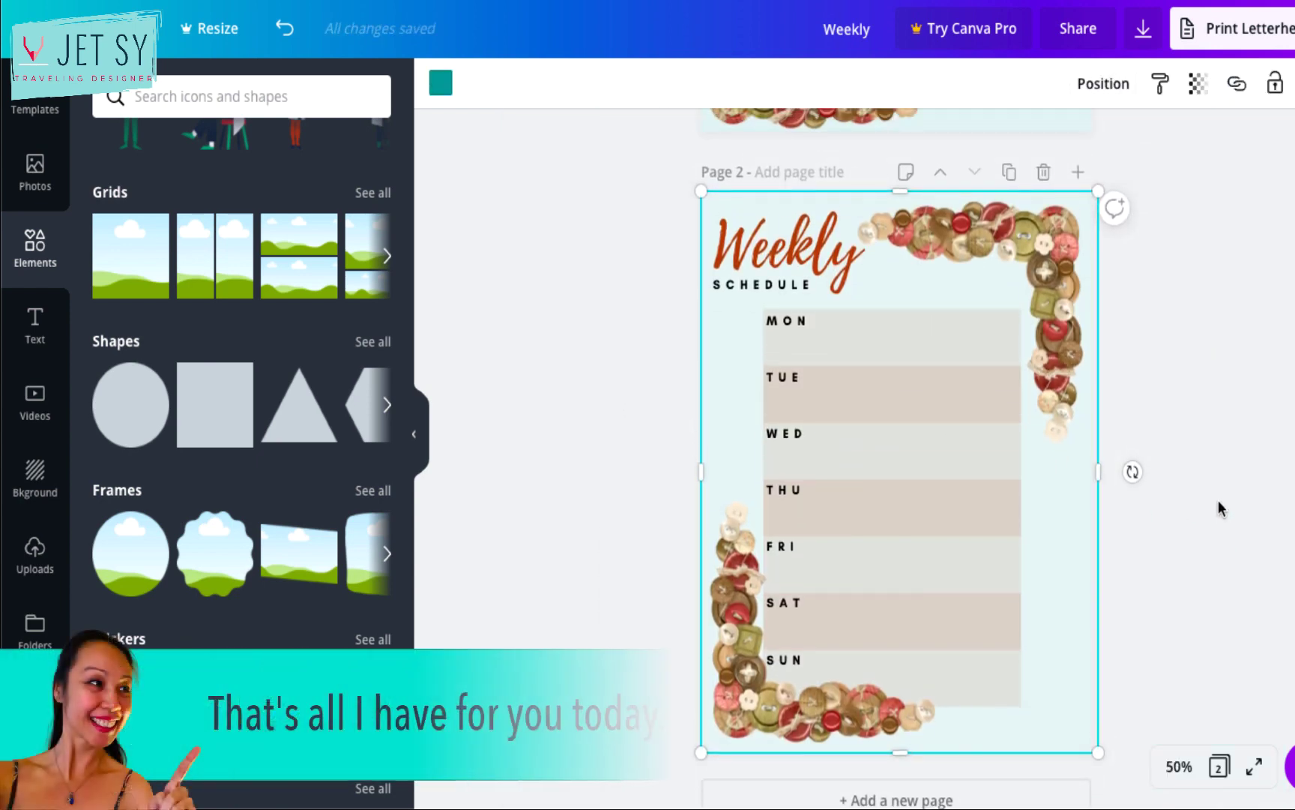
pyautogui.scroll(-1, 1218, 501)
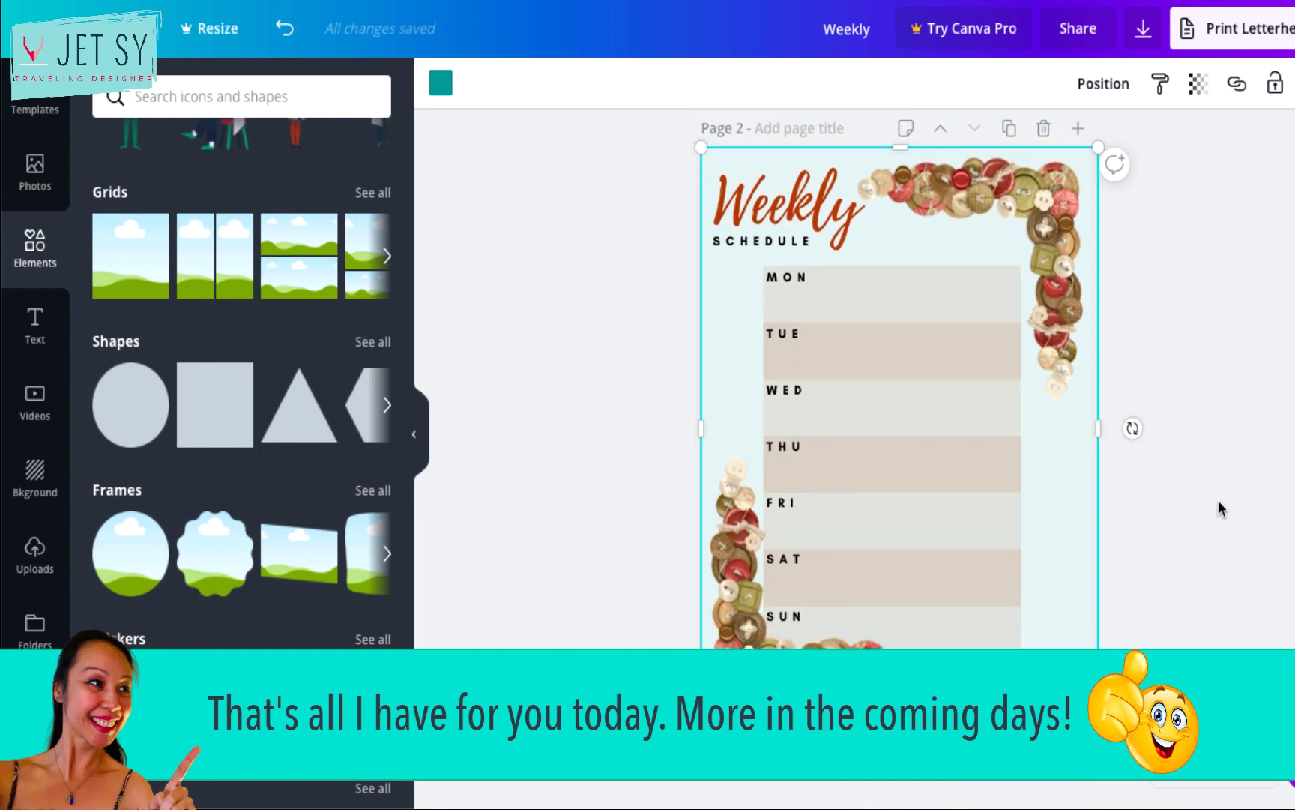
pyautogui.click(1254, 457)
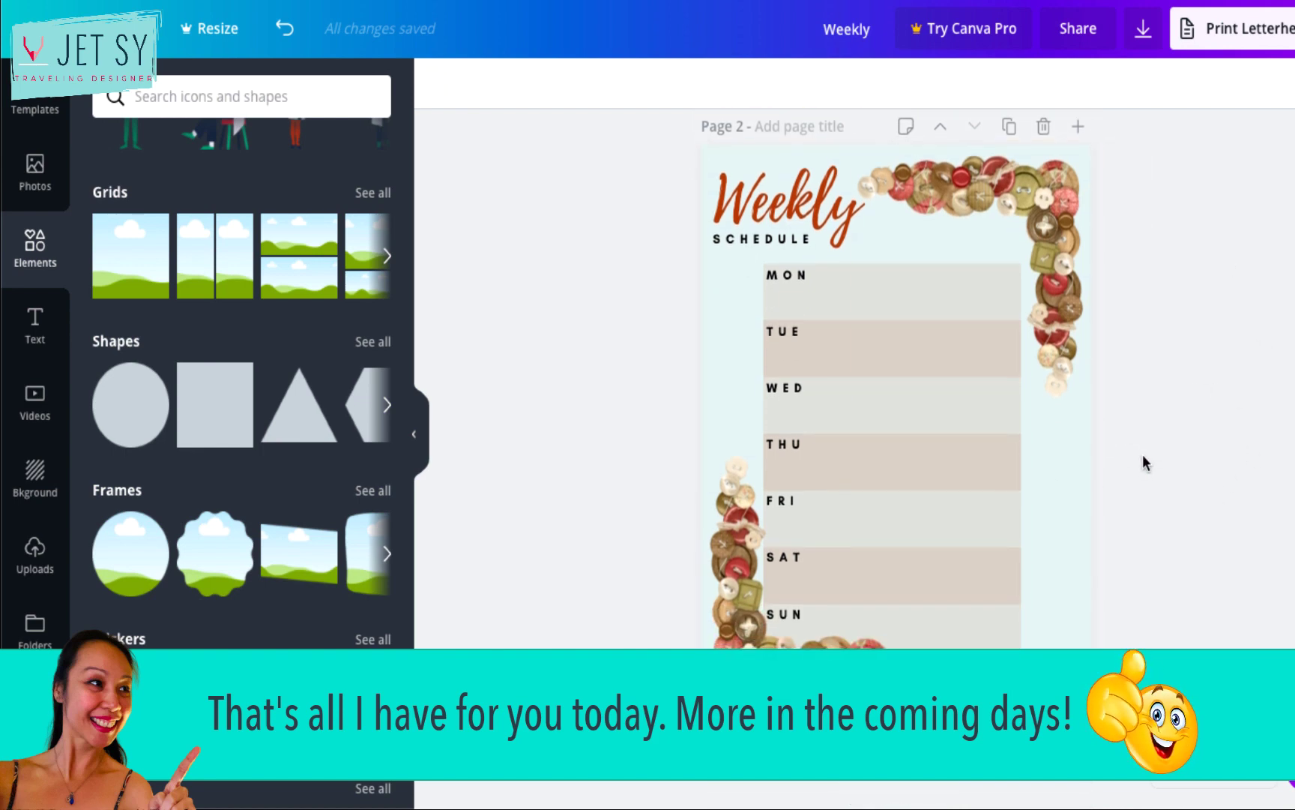
pyautogui.scroll(1, 1144, 463)
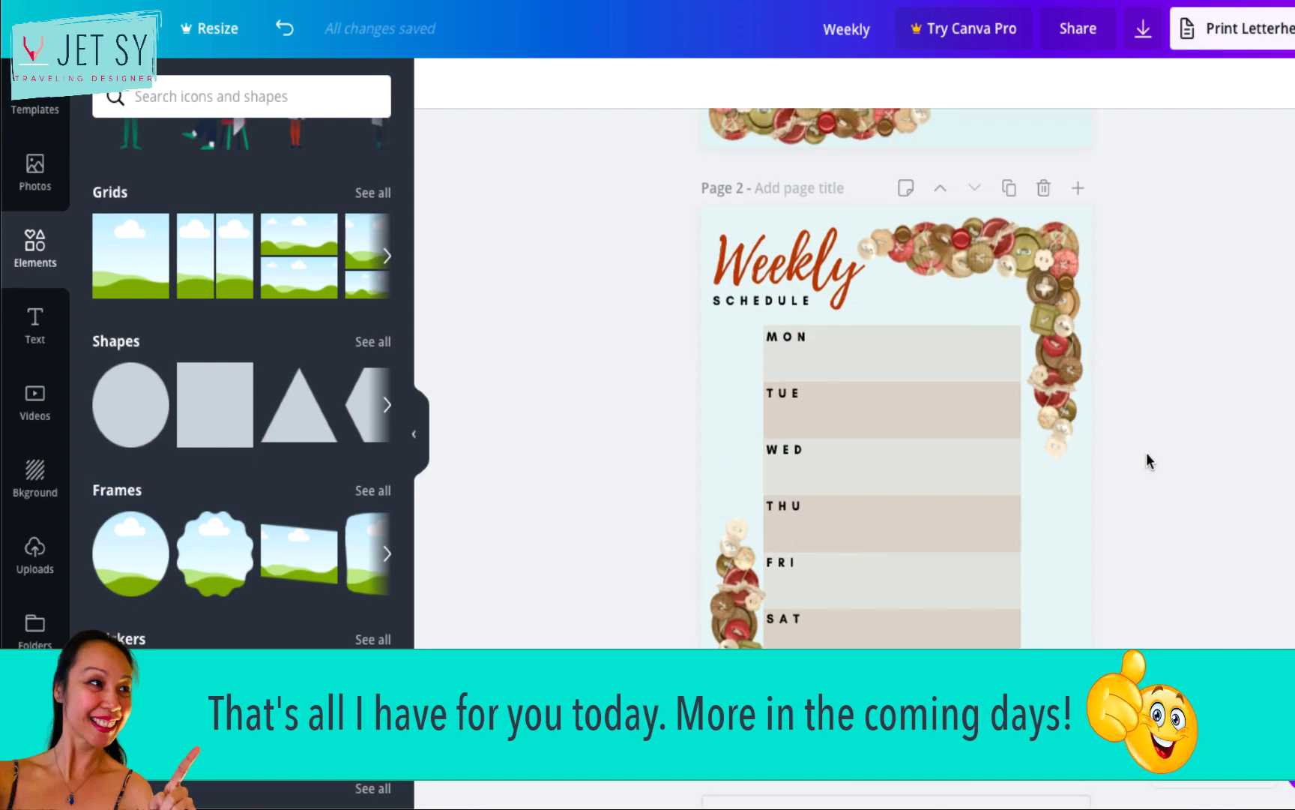